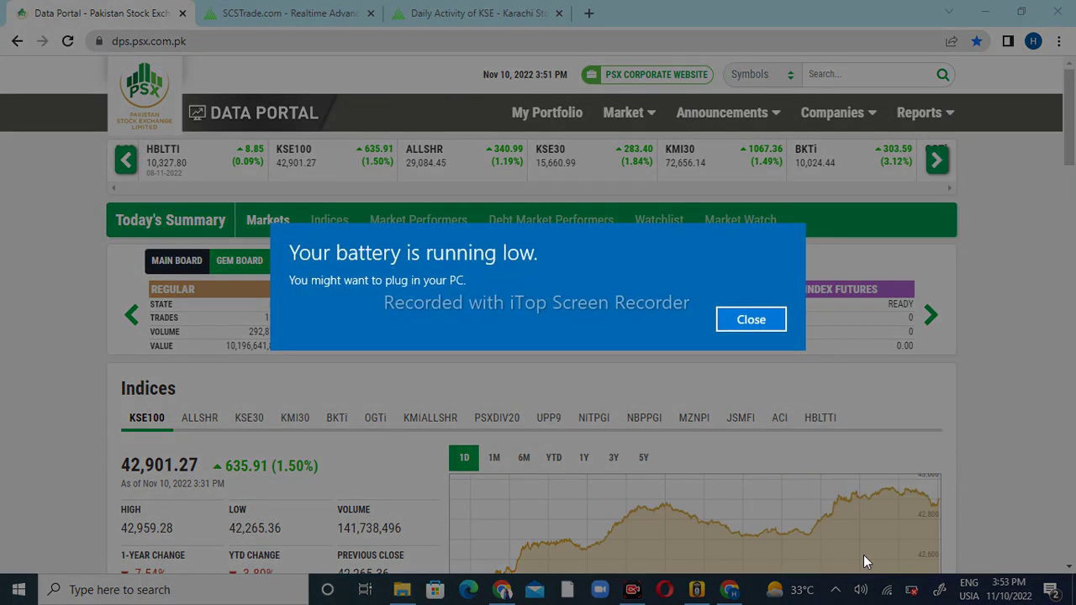
# Step: Dismiss the low-battery notification and switch to the KSE daily activity page
pyautogui.click(780, 324)
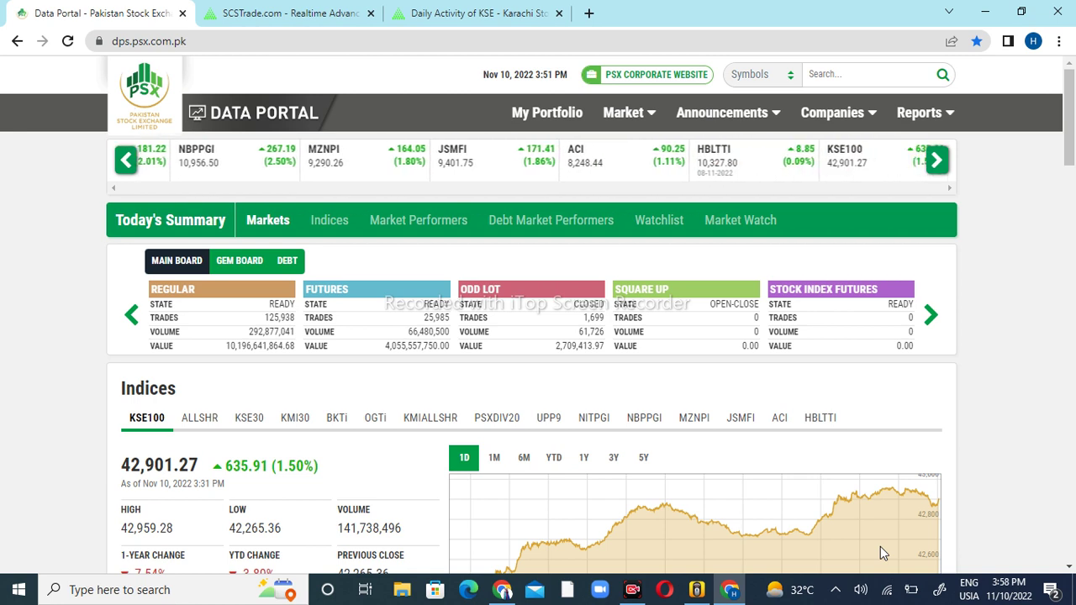
pyautogui.click(403, 10)
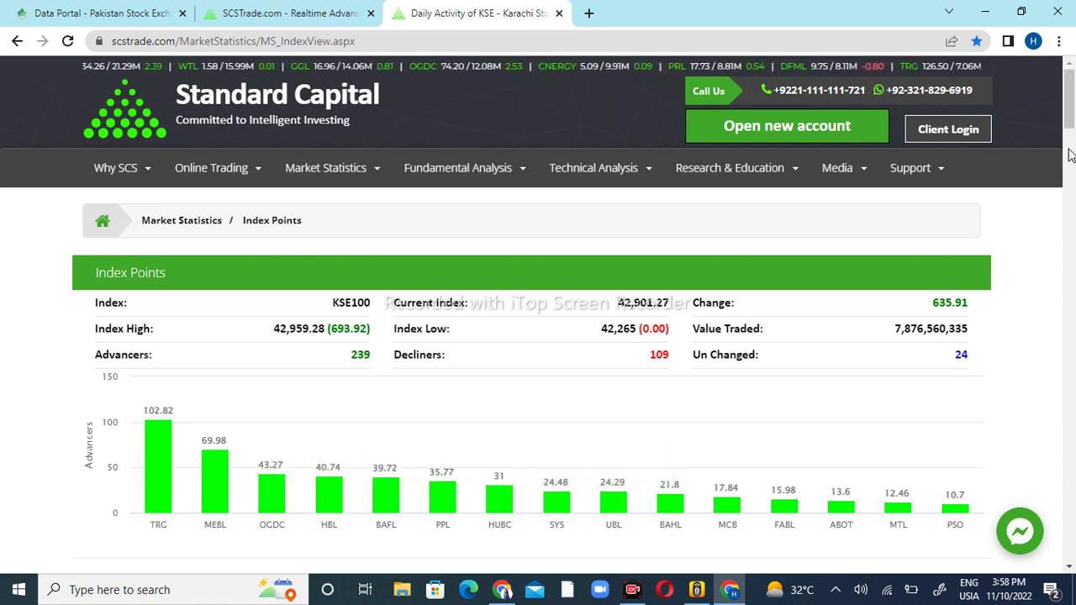
# Step: Scroll the KSE 100 Index Points page to the decliners chart and stock table
pyautogui.scroll(-4, 643, 428)
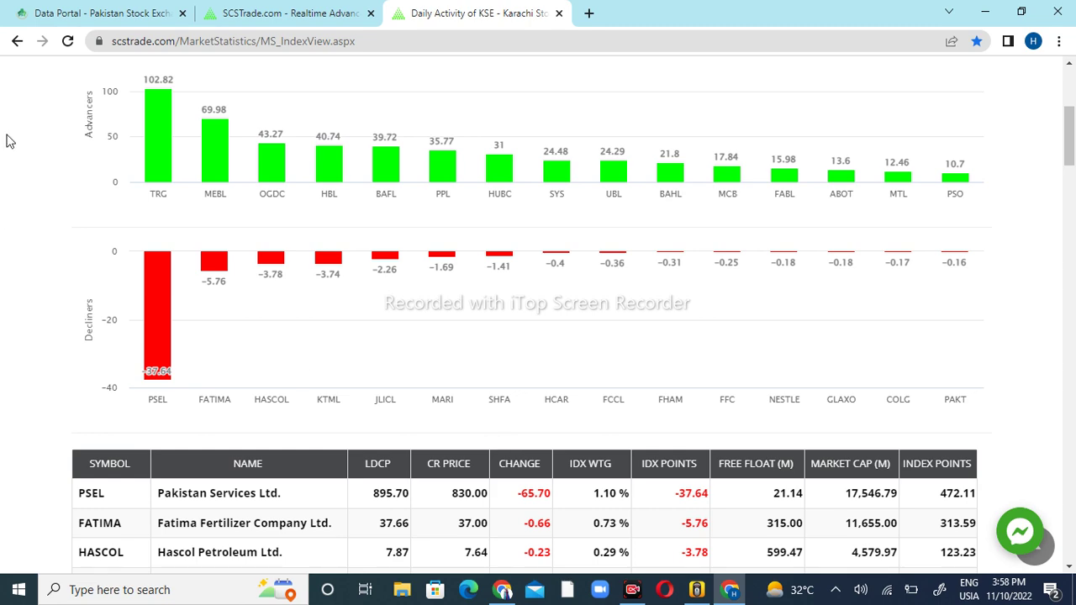
pyautogui.click(299, 13)
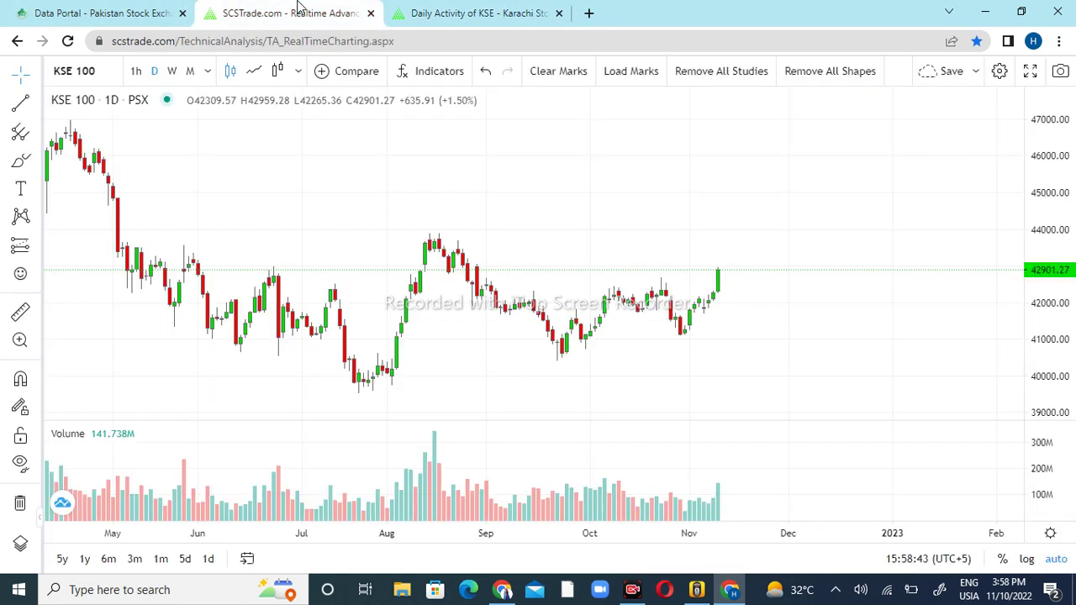
# Step: Go back to the PSX Data Portal home page at dps.psx.com.pk
pyautogui.click(134, 13)
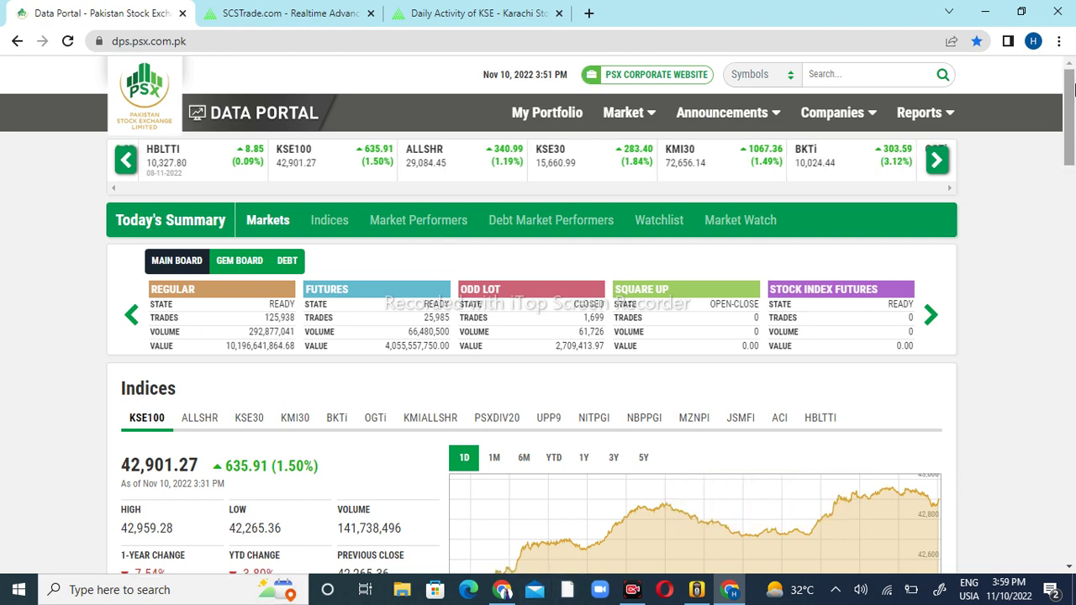
# Step: Scroll the Data Portal home page down to the Market Performers tables
pyautogui.scroll(-5, 897, 465)
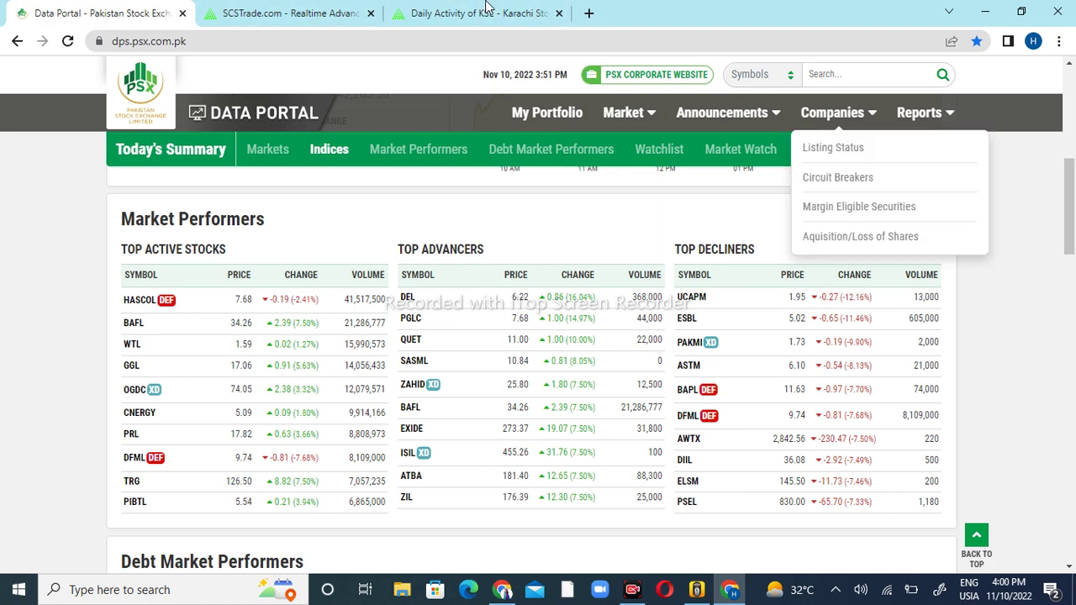
pyautogui.click(277, 10)
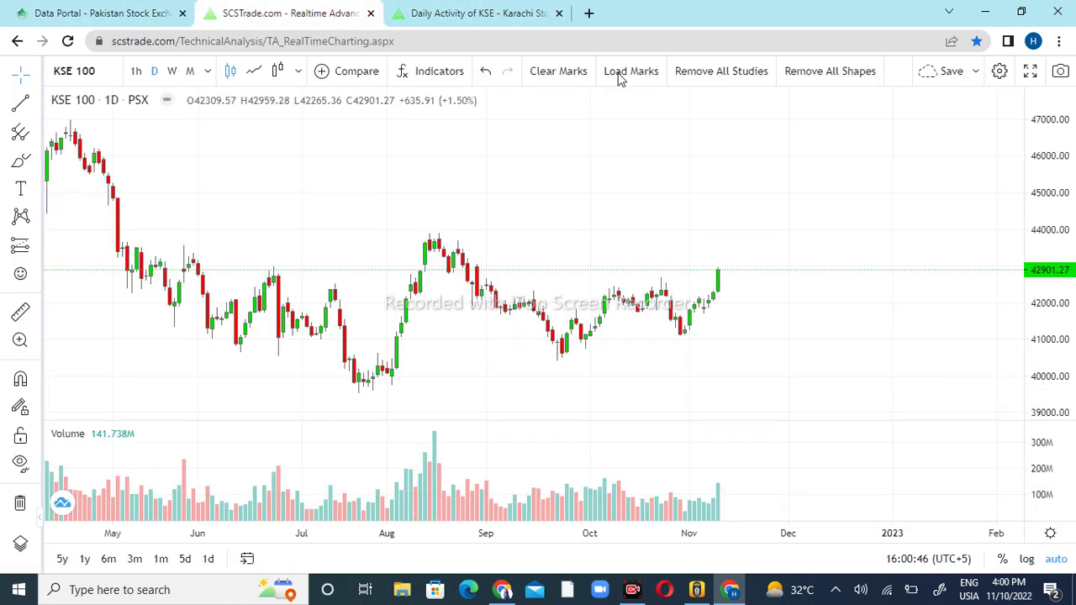
# Step: Search 'rsi' in Indicators and add Relative Strength Index (RSI 14) to KSE 100
pyautogui.click(430, 74)
pyautogui.write('rsu')
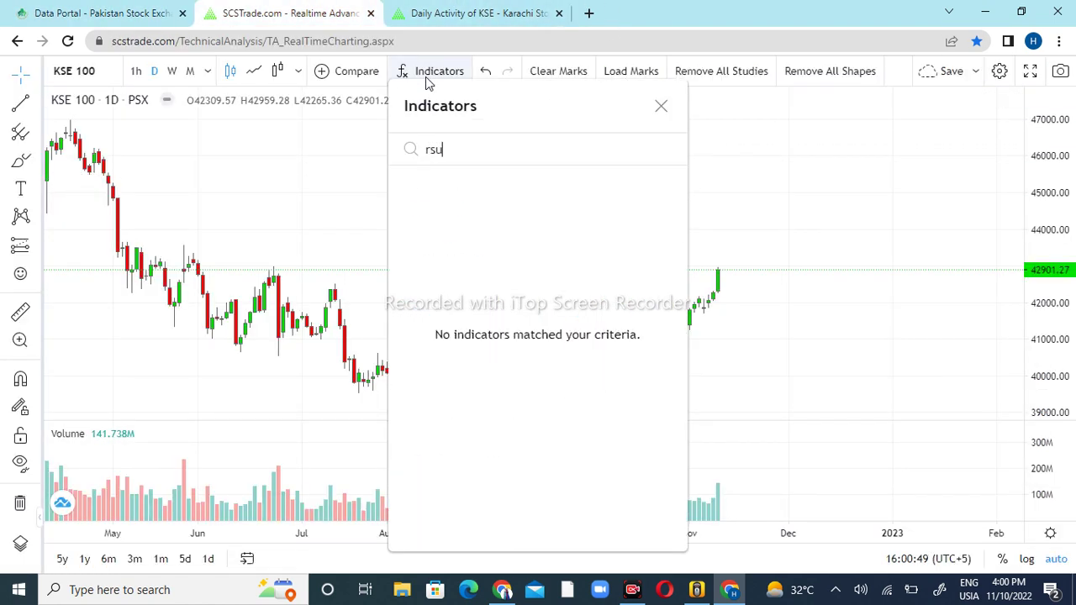
pyautogui.press('BackSpace')
pyautogui.write('i')
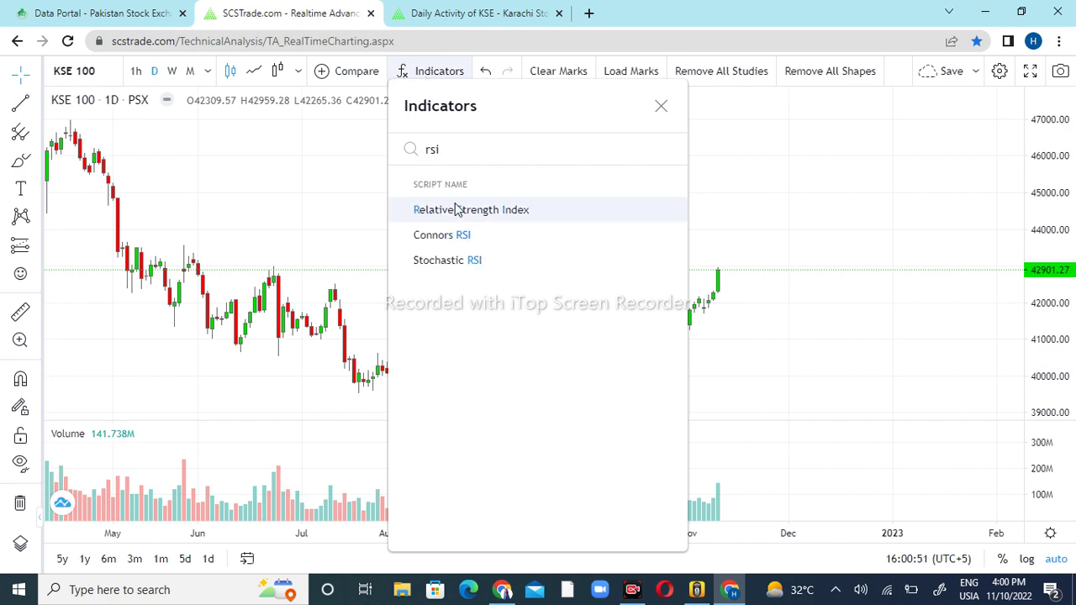
pyautogui.click(456, 209)
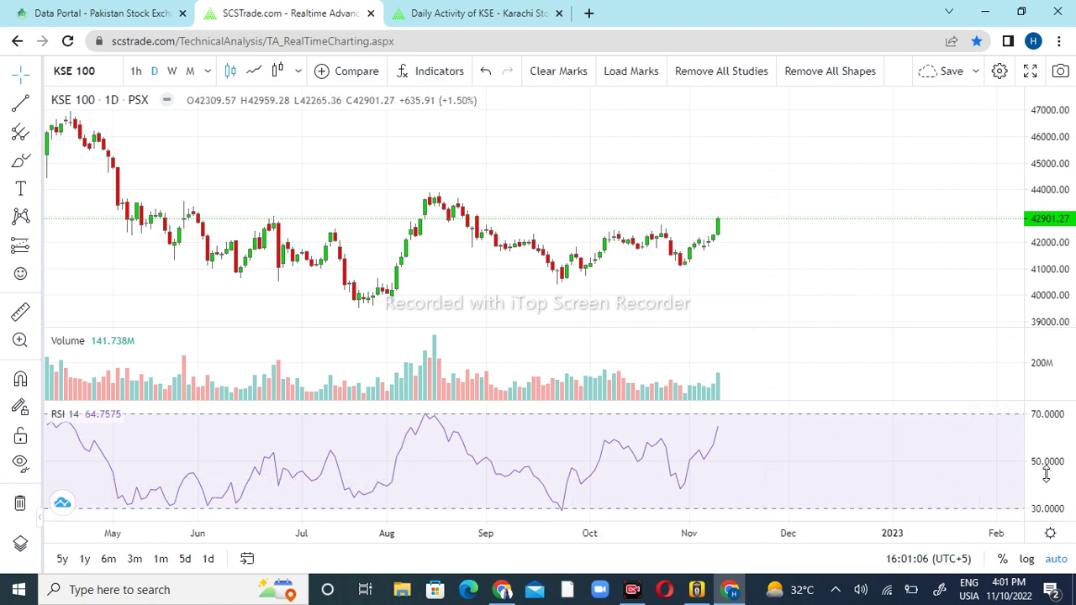
# Step: Maximize and restore the price pane, then set the KSE 100 chart to weekly candles
pyautogui.doubleClick(861, 235)
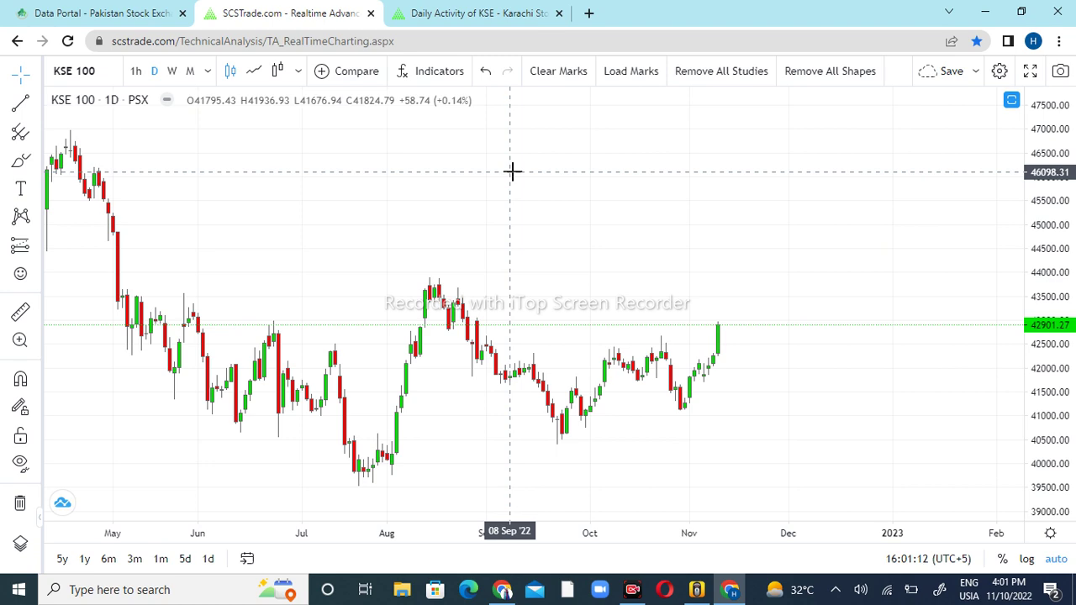
pyautogui.doubleClick(509, 172)
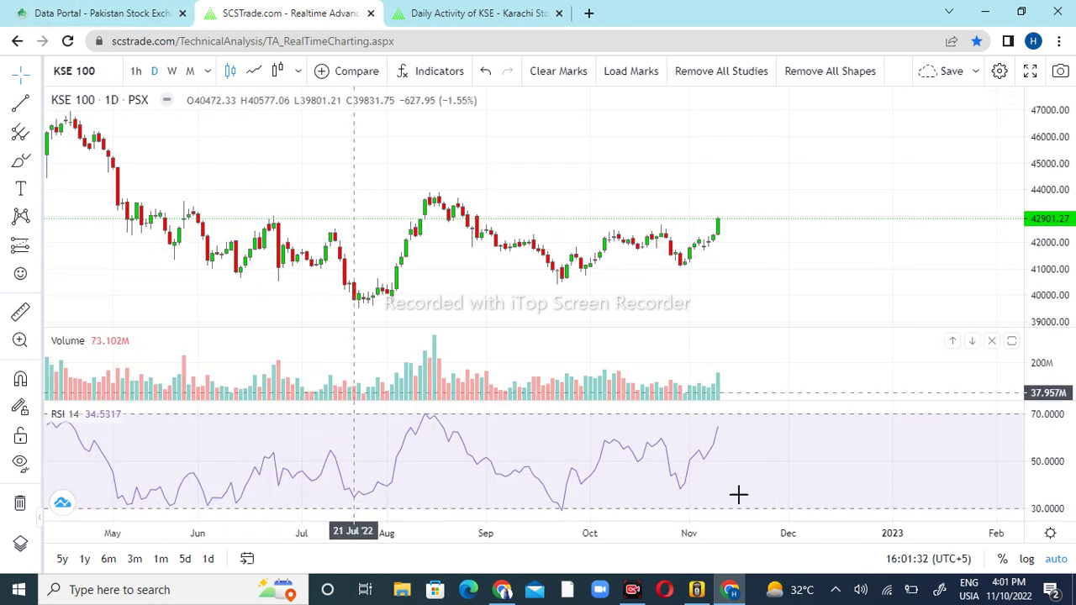
pyautogui.click(172, 71)
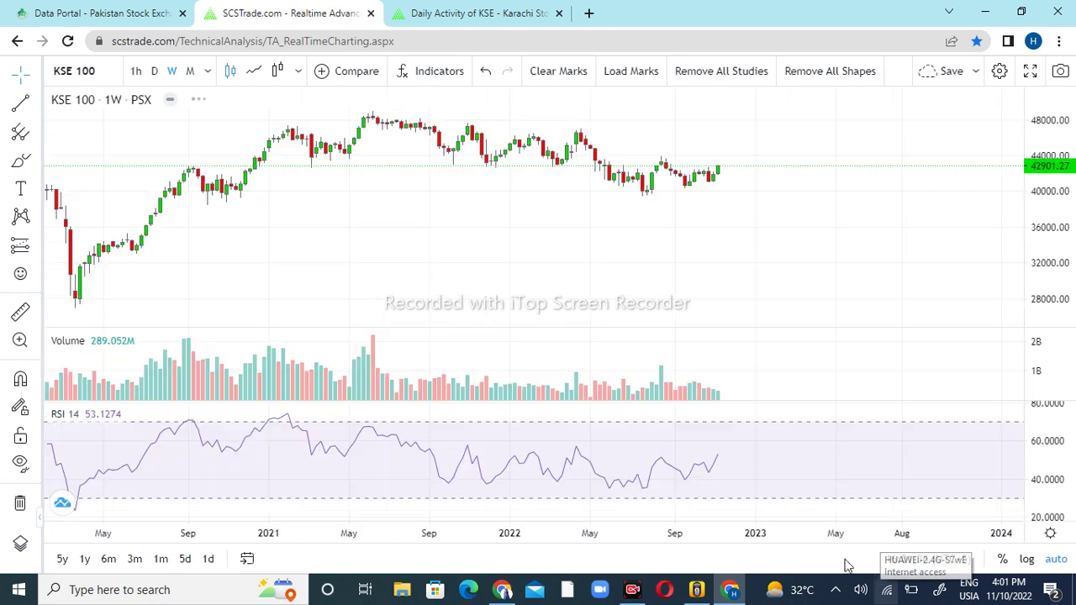
# Step: Add Average Price, switch KSE 100 to 1-hour candles, then remove the Average Price study
pyautogui.click(447, 73)
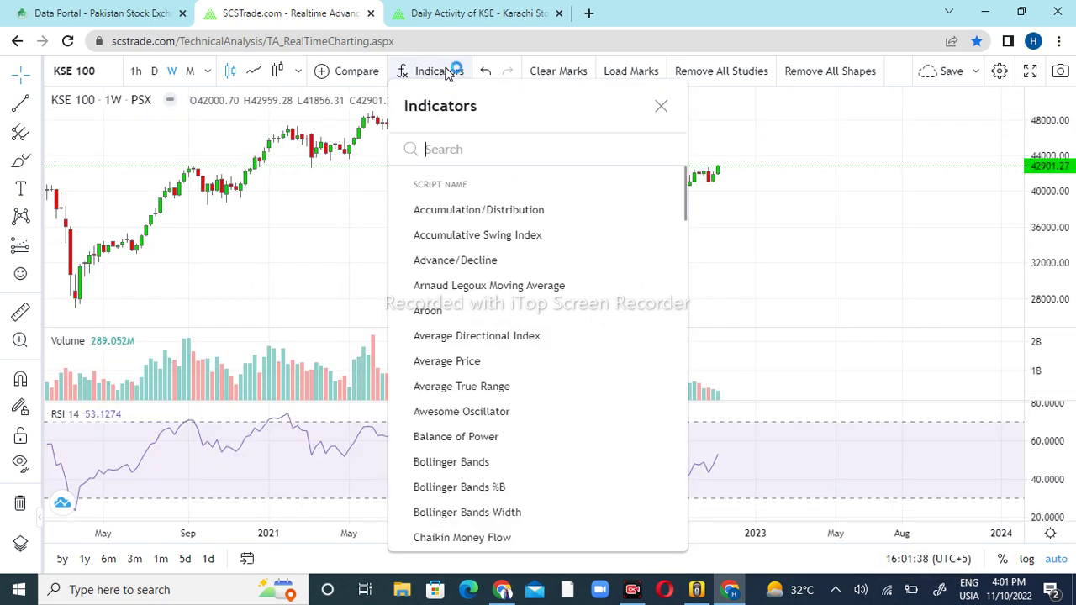
pyautogui.write('ave')
pyautogui.click(462, 215)
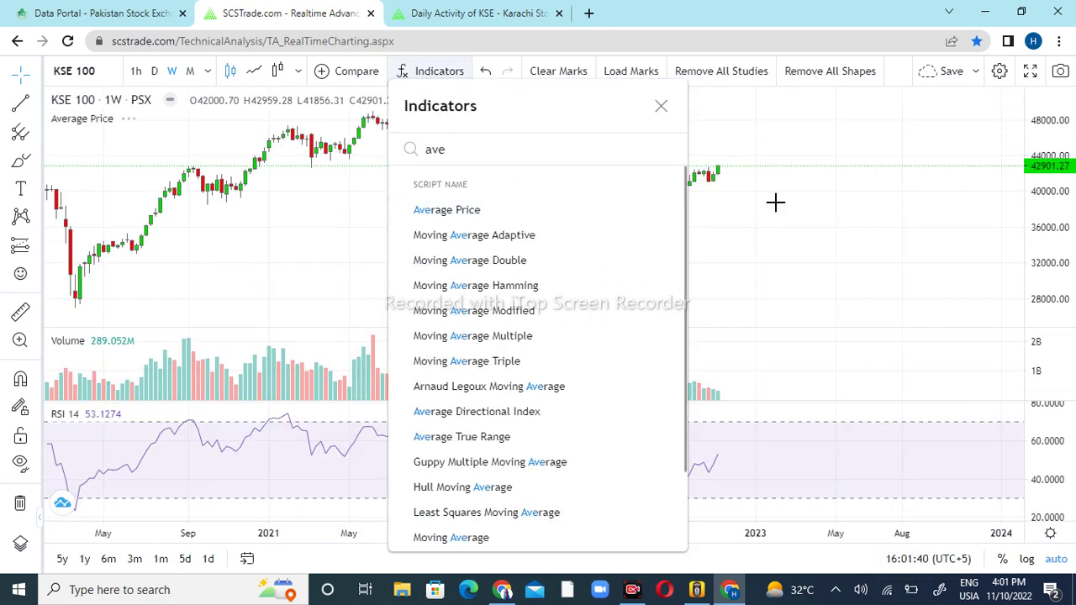
pyautogui.click(856, 186)
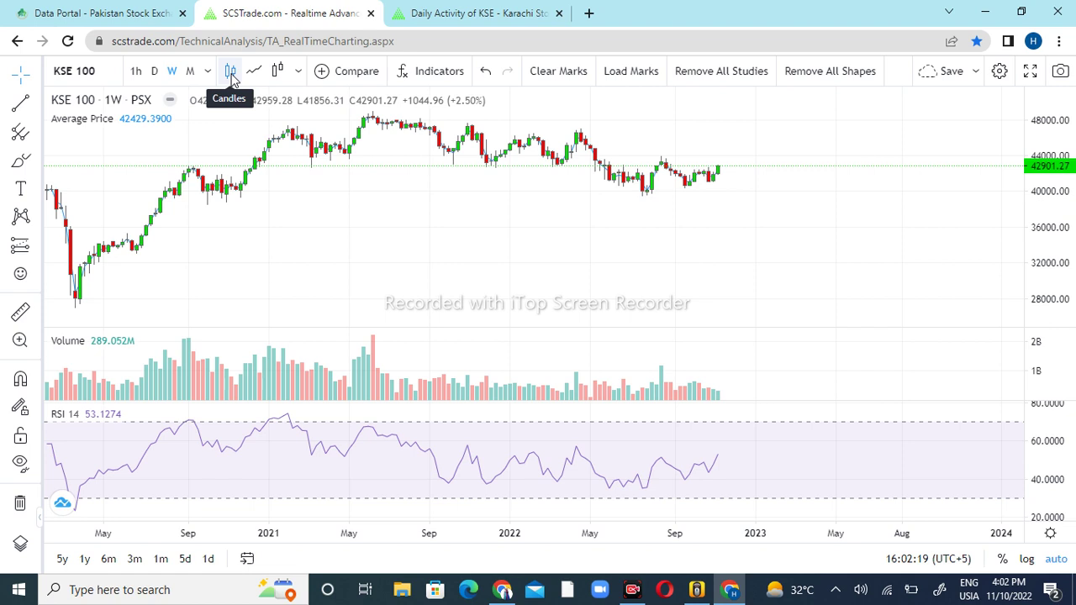
pyautogui.click(138, 75)
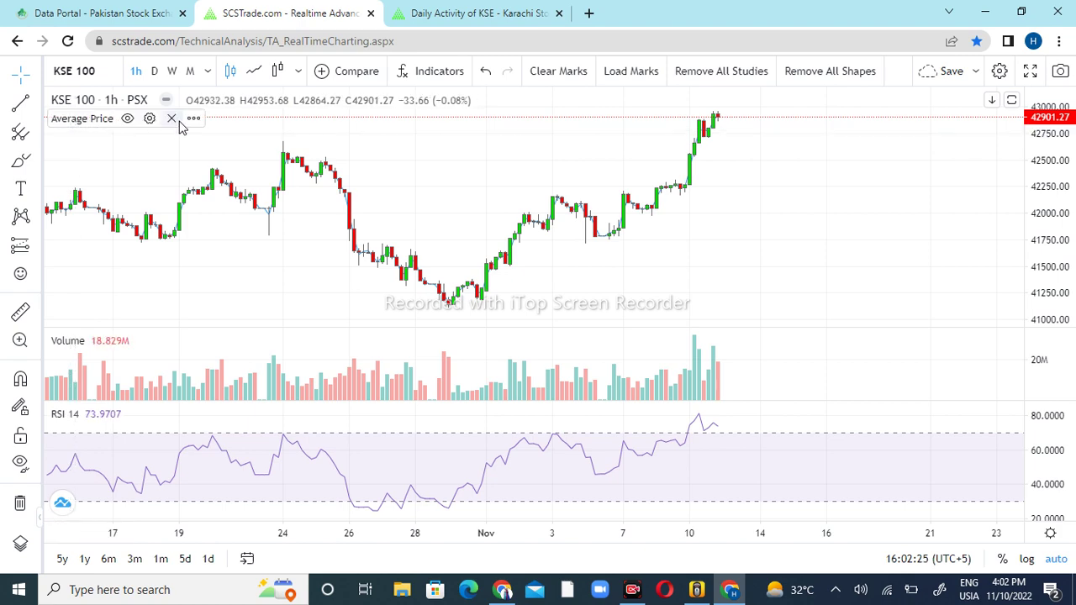
pyautogui.click(172, 118)
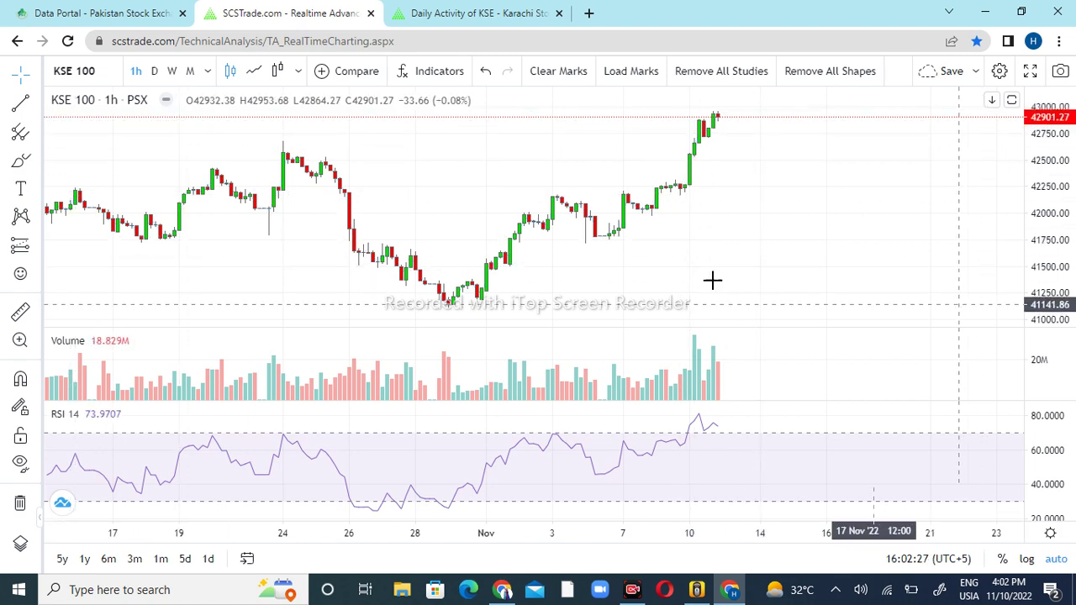
pyautogui.click(786, 589)
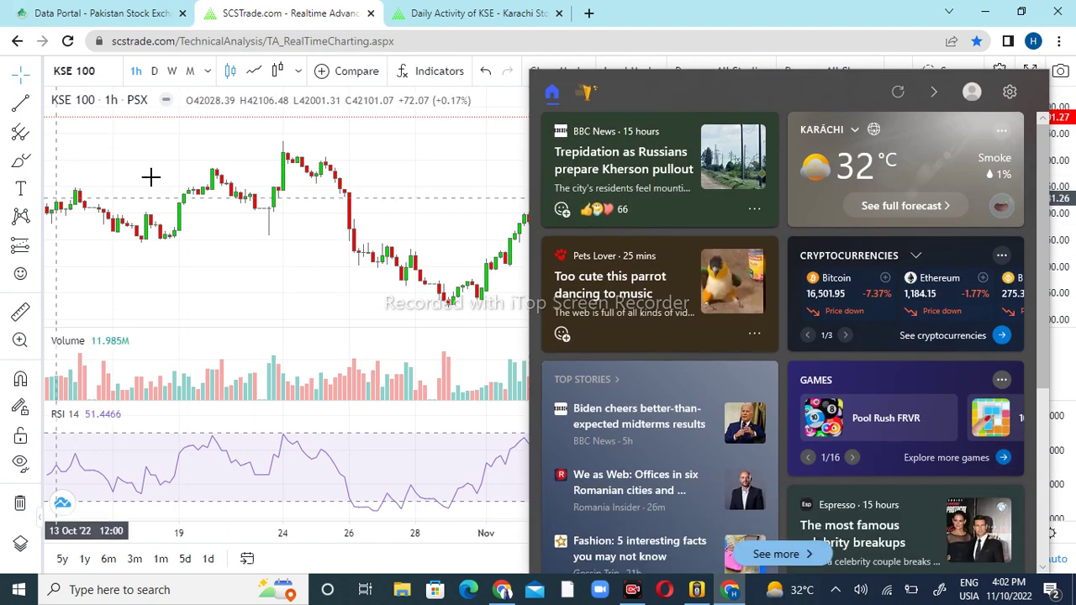
pyautogui.click(451, 164)
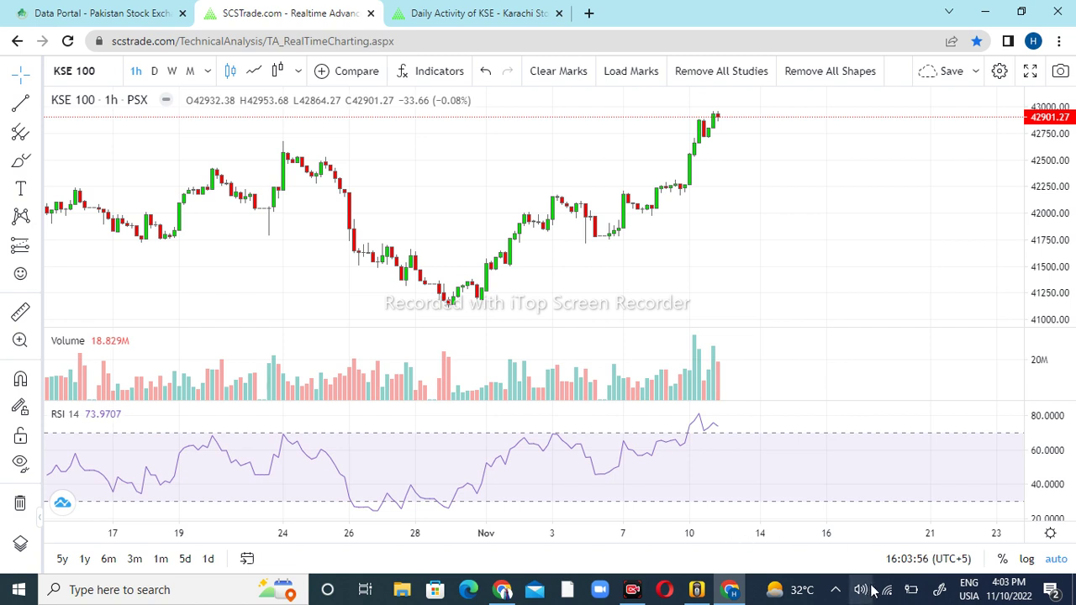
# Step: Set the KSE 100 chart to 15-minute candles by entering 15
pyautogui.write('15')
pyautogui.press('Return')
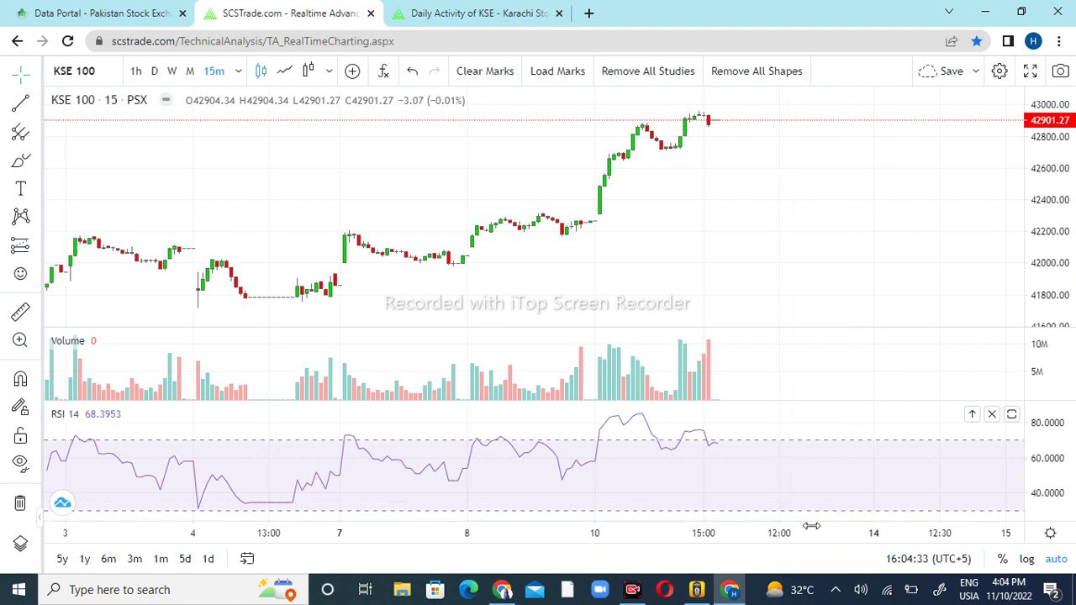
pyautogui.moveTo(925, 361)
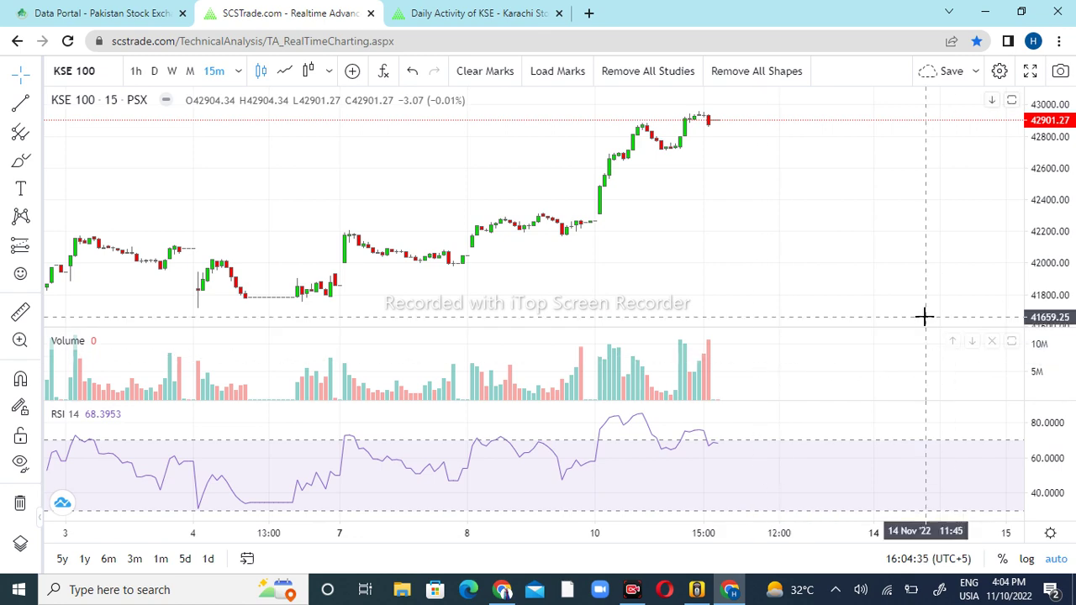
pyautogui.click(26, 164)
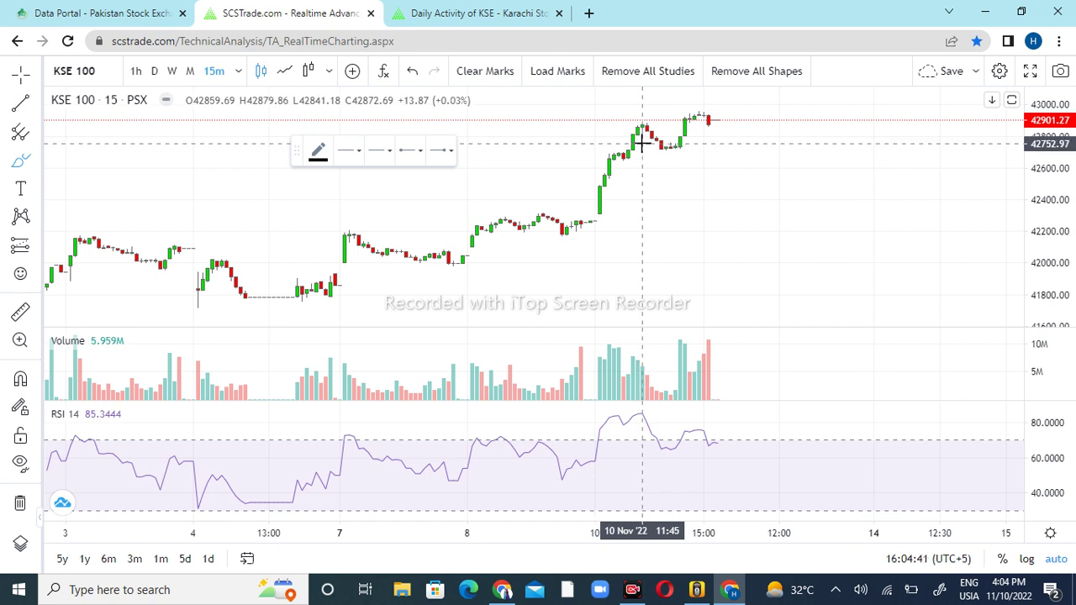
pyautogui.click(641, 123)
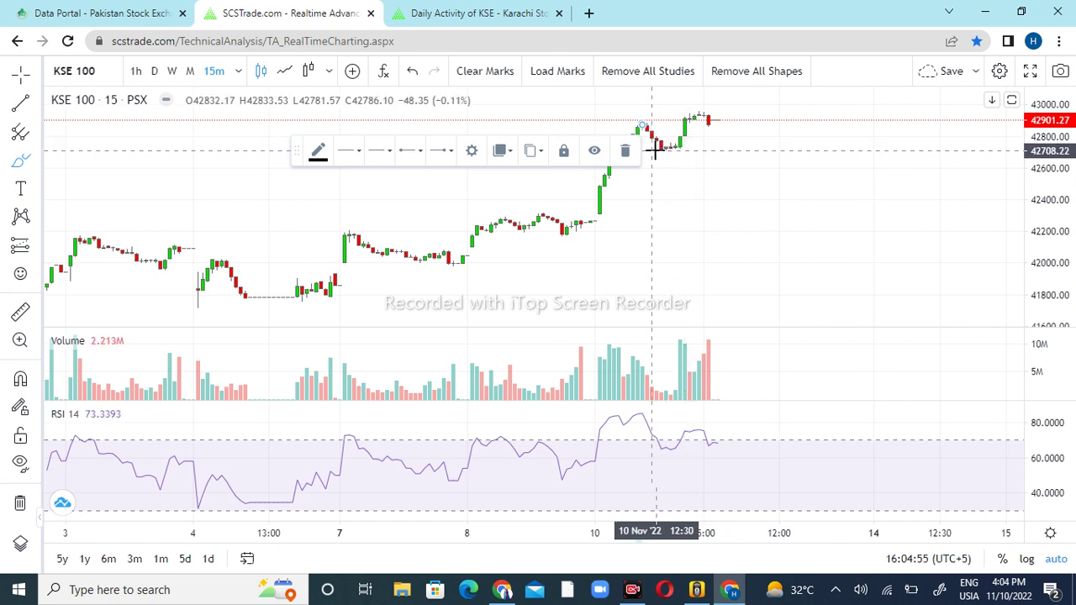
pyautogui.moveTo(665, 148); pyautogui.dragTo(687, 115)
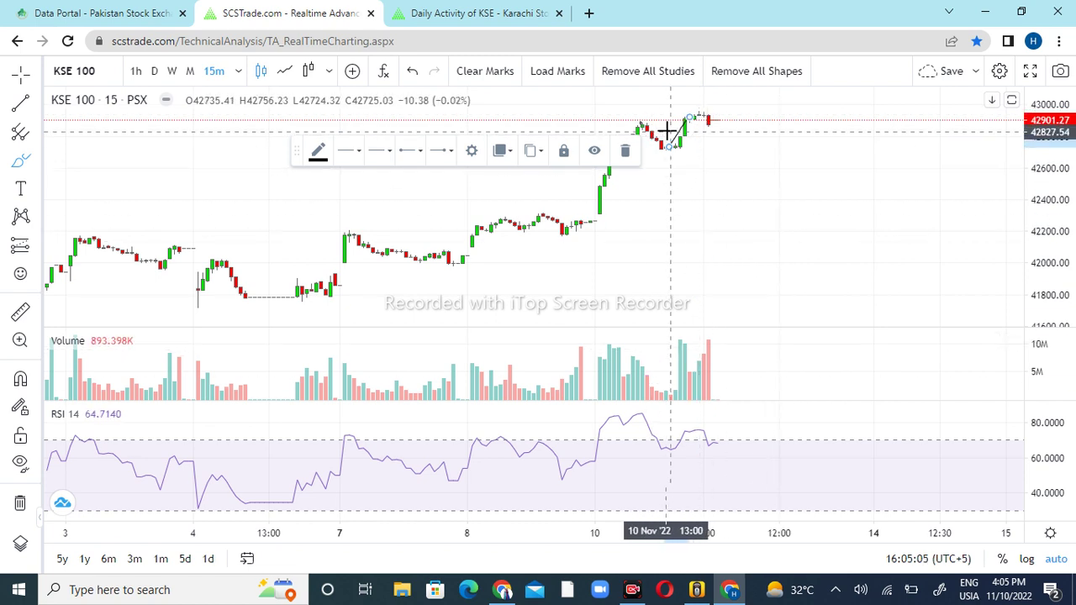
pyautogui.moveTo(643, 122); pyautogui.dragTo(713, 110)
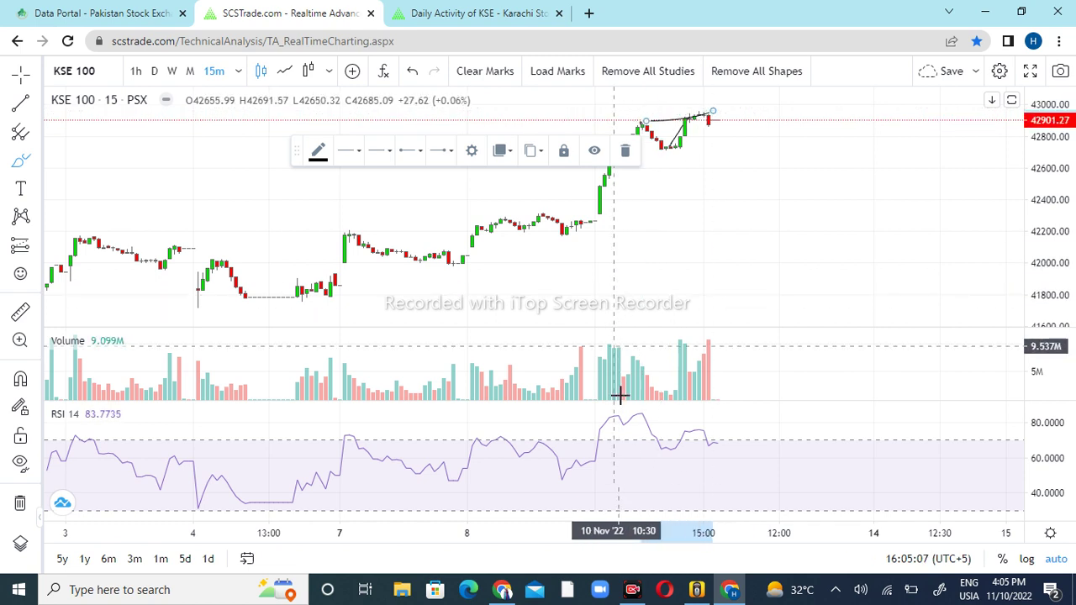
pyautogui.moveTo(640, 413); pyautogui.dragTo(714, 437)
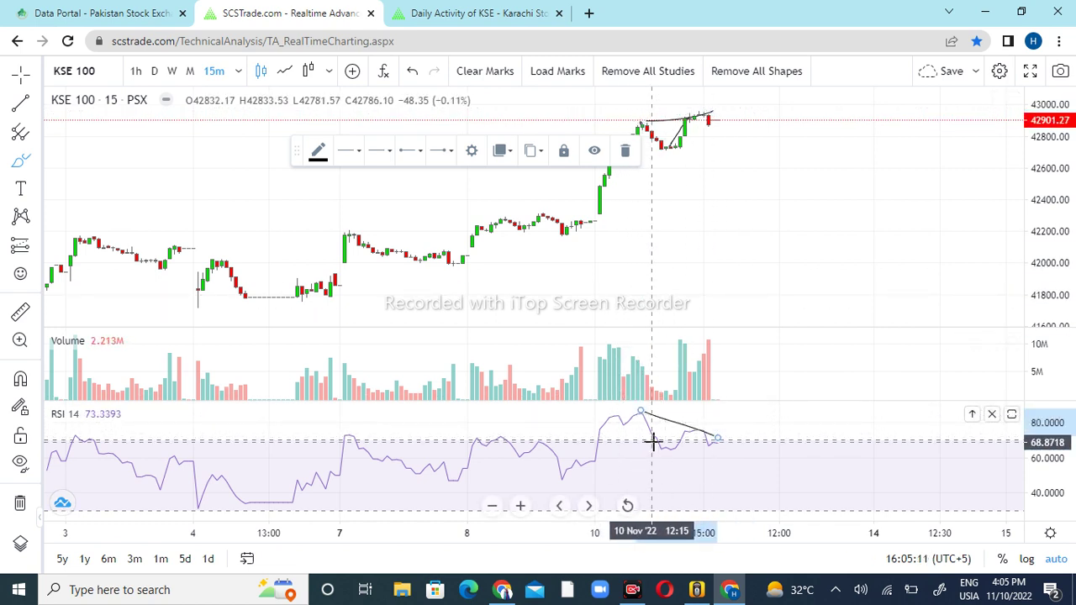
pyautogui.click(622, 150)
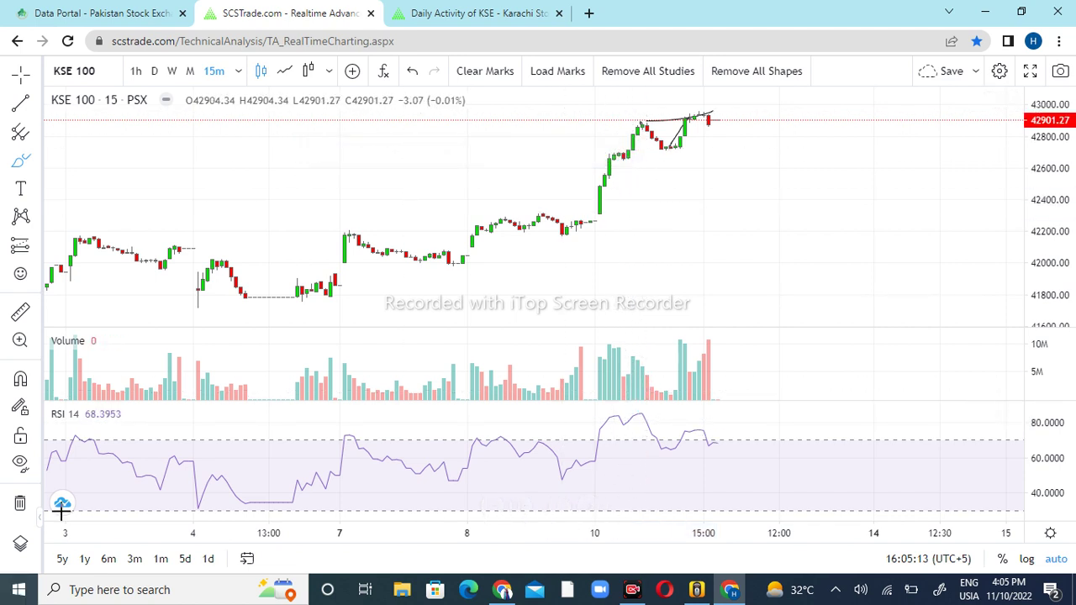
pyautogui.click(21, 502)
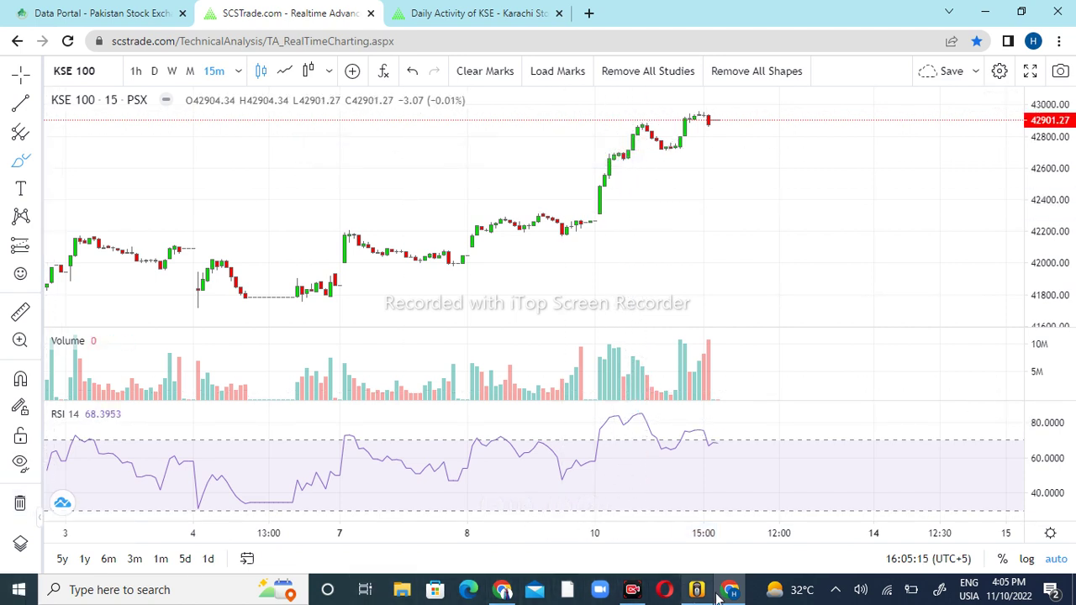
pyautogui.moveTo(877, 475)
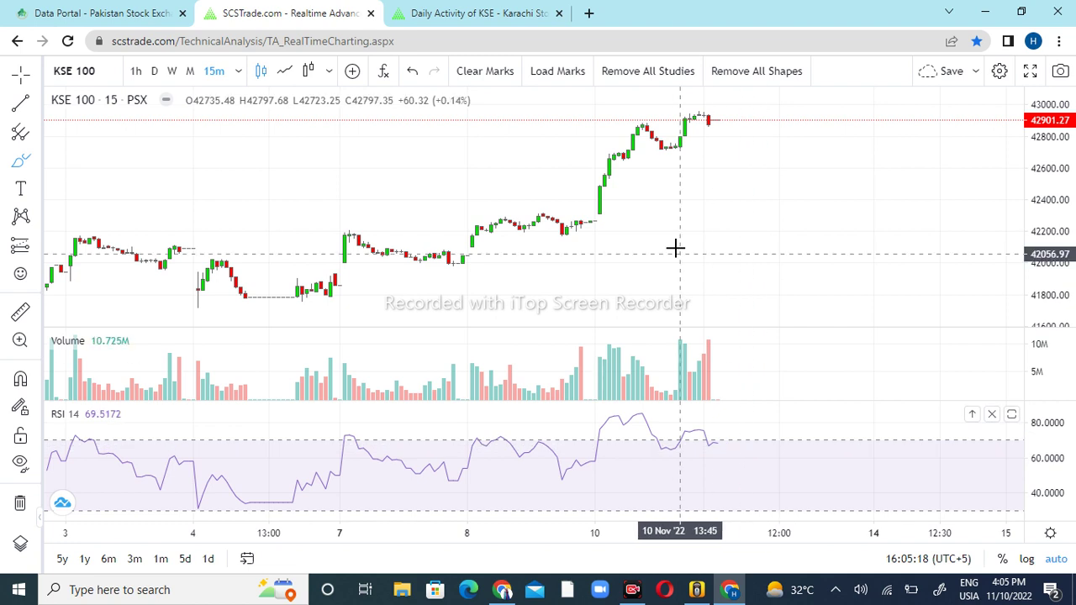
pyautogui.moveTo(712, 117)
pyautogui.mouseDown()
pyautogui.moveTo(655, 109)
pyautogui.moveTo(701, 115)
pyautogui.mouseUp()
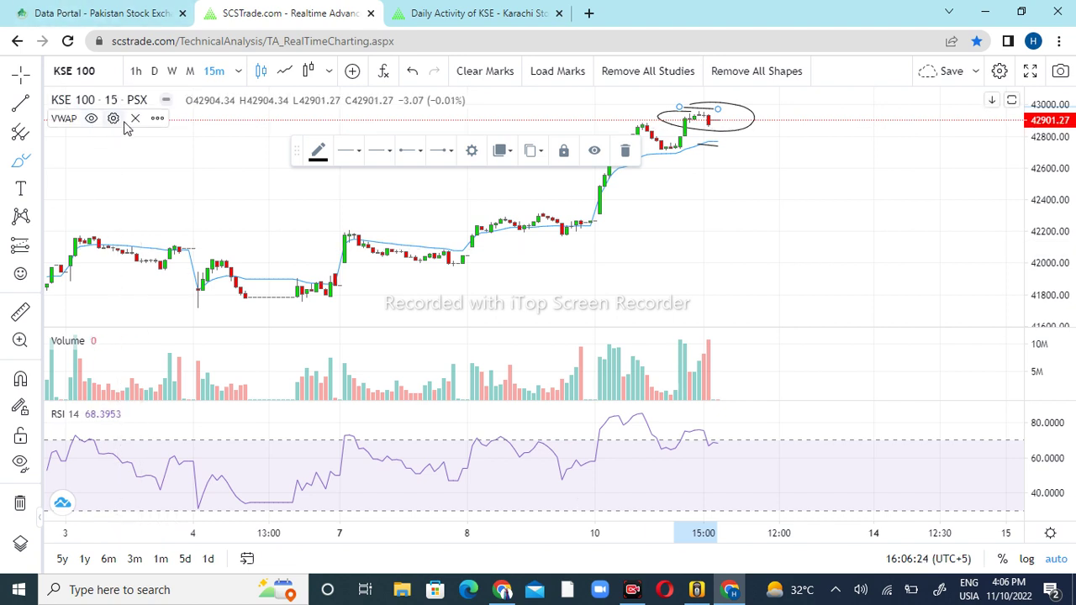
# Step: Deselect the freehand loop drawn around the newest KSE 100 candles
pyautogui.click(625, 152)
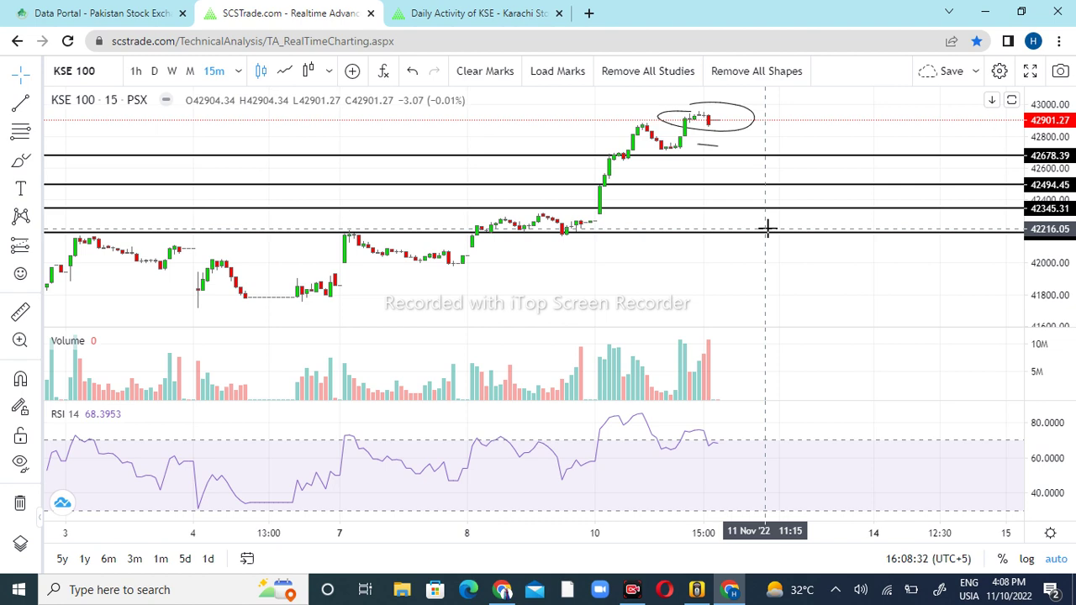
# Step: Brush two check marks and a U-shaped mark beside the KSE 100 support lines
pyautogui.click(20, 160)
pyautogui.moveTo(751, 186); pyautogui.dragTo(780, 173)
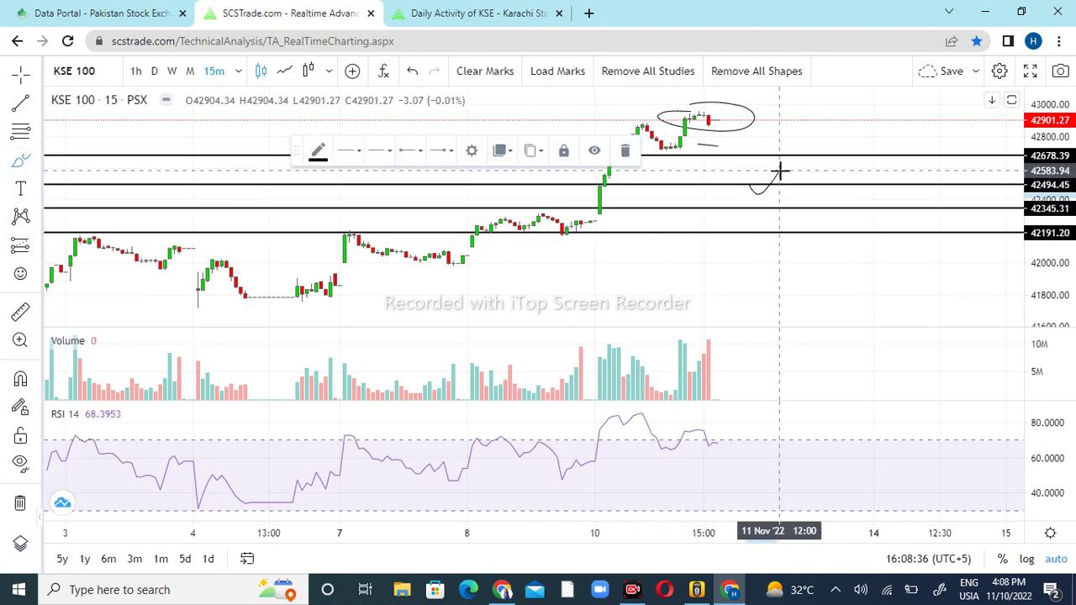
pyautogui.moveTo(847, 204); pyautogui.dragTo(864, 217)
pyautogui.moveTo(926, 227); pyautogui.dragTo(995, 232)
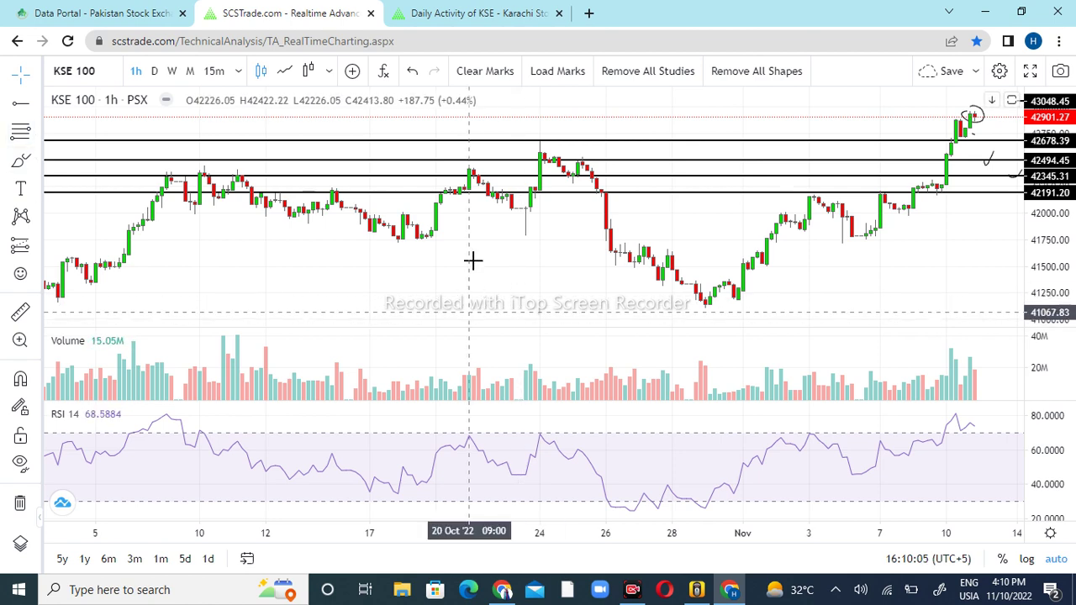
# Step: Enlarge the KSE 100 price pane, brush an upward path toward the resistance lines, then search for DGKC
pyautogui.doubleClick(478, 258)
pyautogui.moveTo(852, 235)
pyautogui.mouseDown()
pyautogui.moveTo(438, 194)
pyautogui.moveTo(308, 209)
pyautogui.mouseUp()
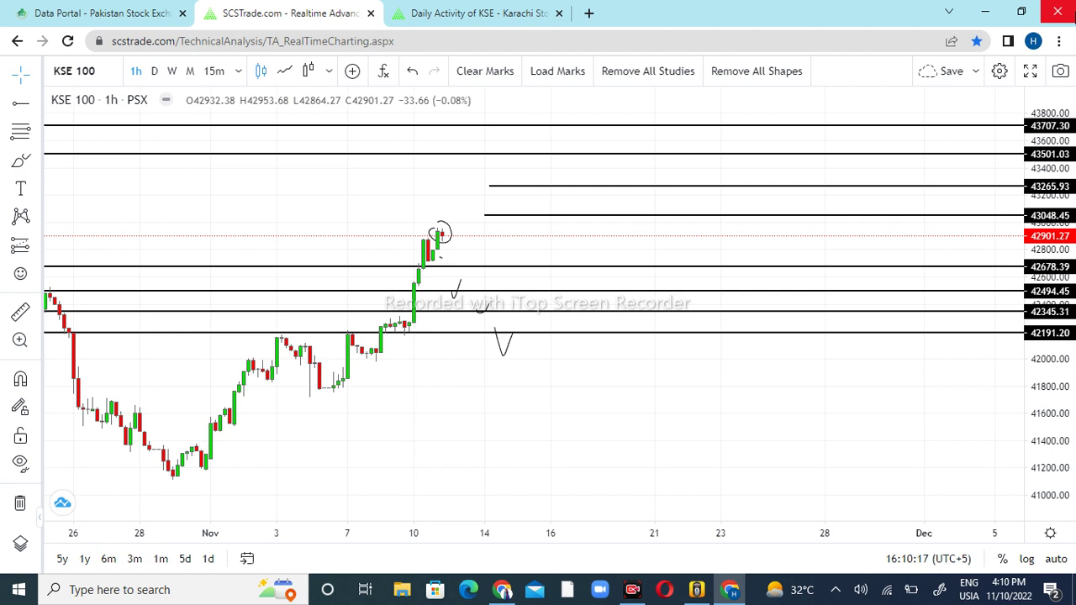
pyautogui.click(21, 159)
pyautogui.moveTo(906, 175)
pyautogui.mouseDown()
pyautogui.moveTo(1000, 133)
pyautogui.moveTo(1013, 102)
pyautogui.mouseUp()
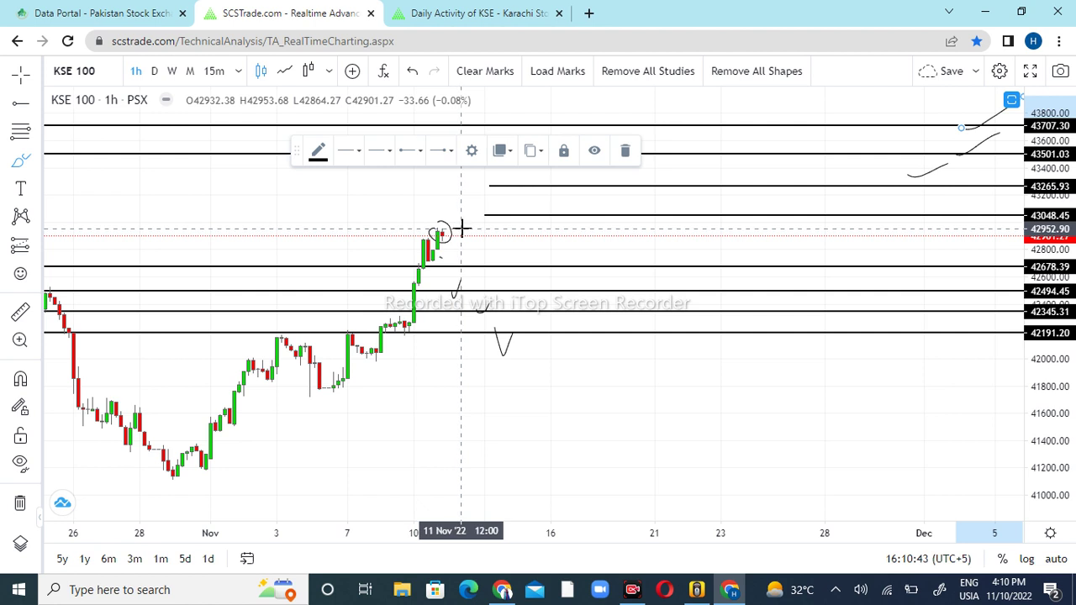
pyautogui.click(93, 74)
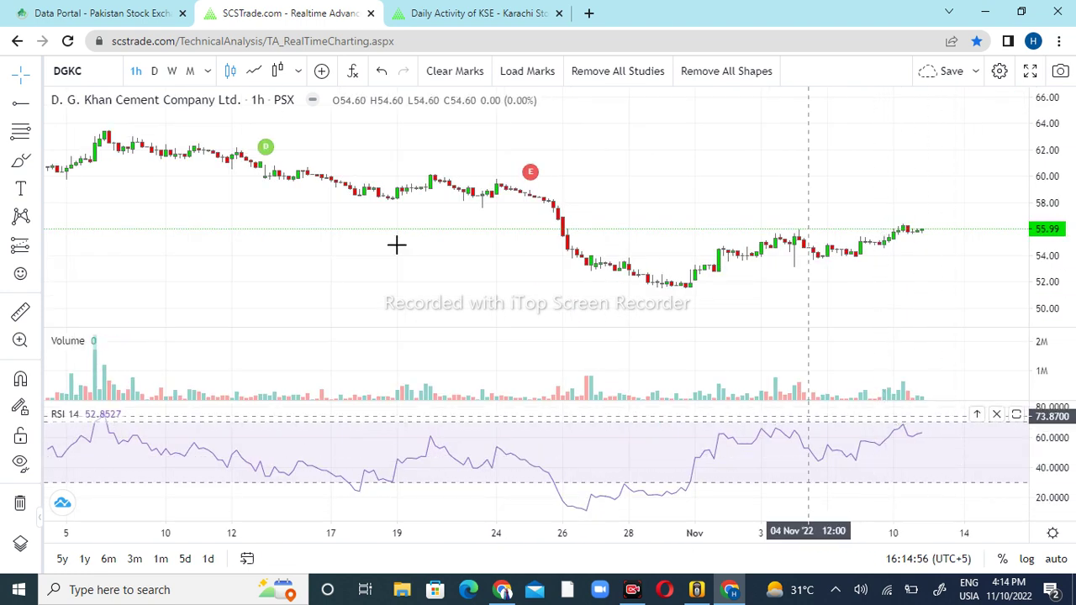
# Step: Switch DGKC to 15-minute candles and mark a horizontal level at 55.62
pyautogui.click(208, 71)
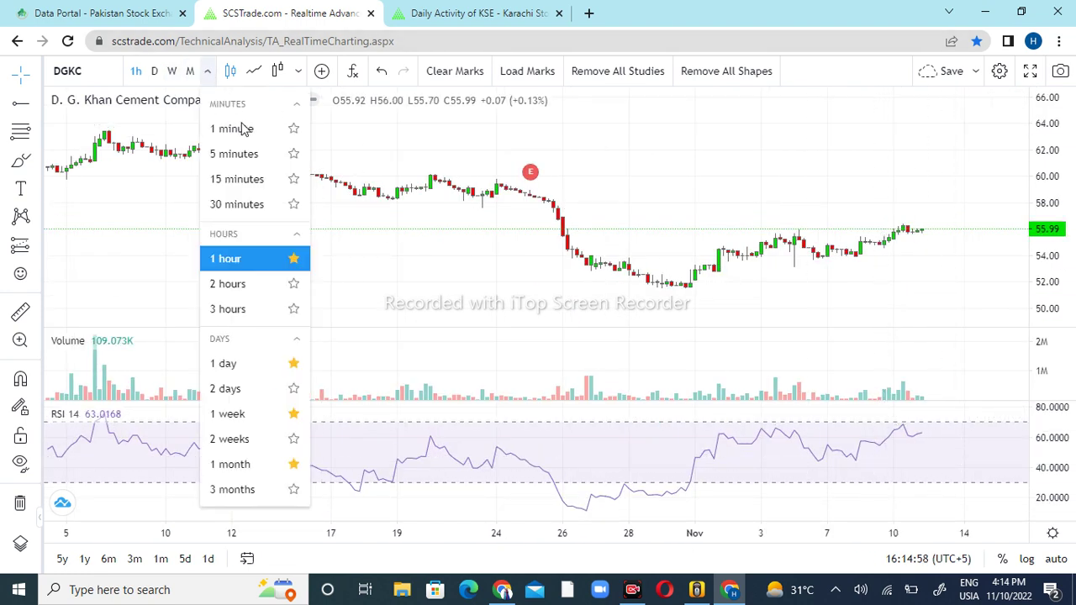
pyautogui.click(253, 179)
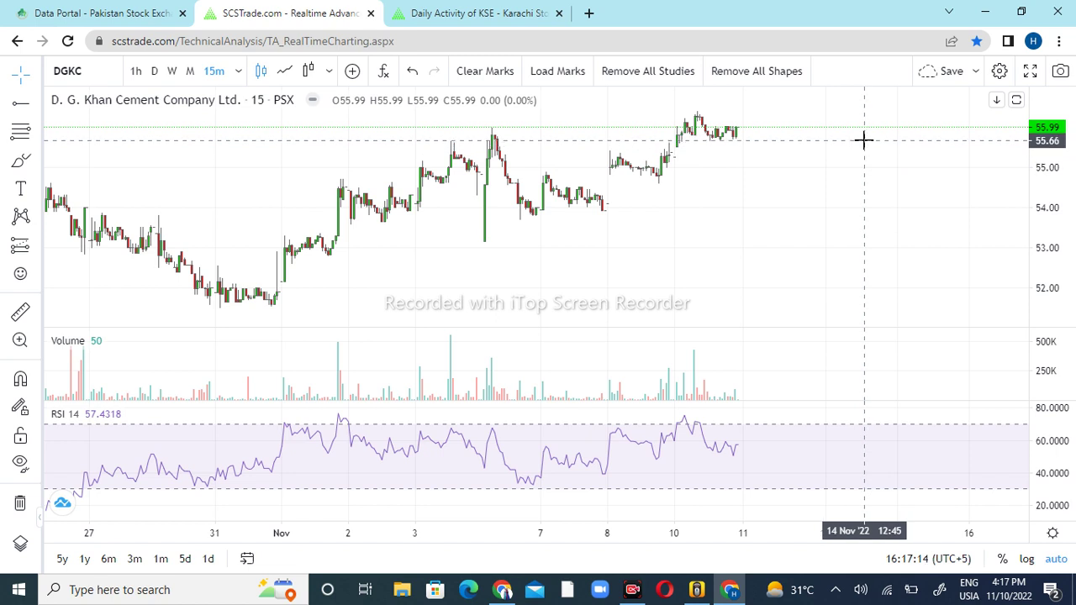
pyautogui.click(864, 142)
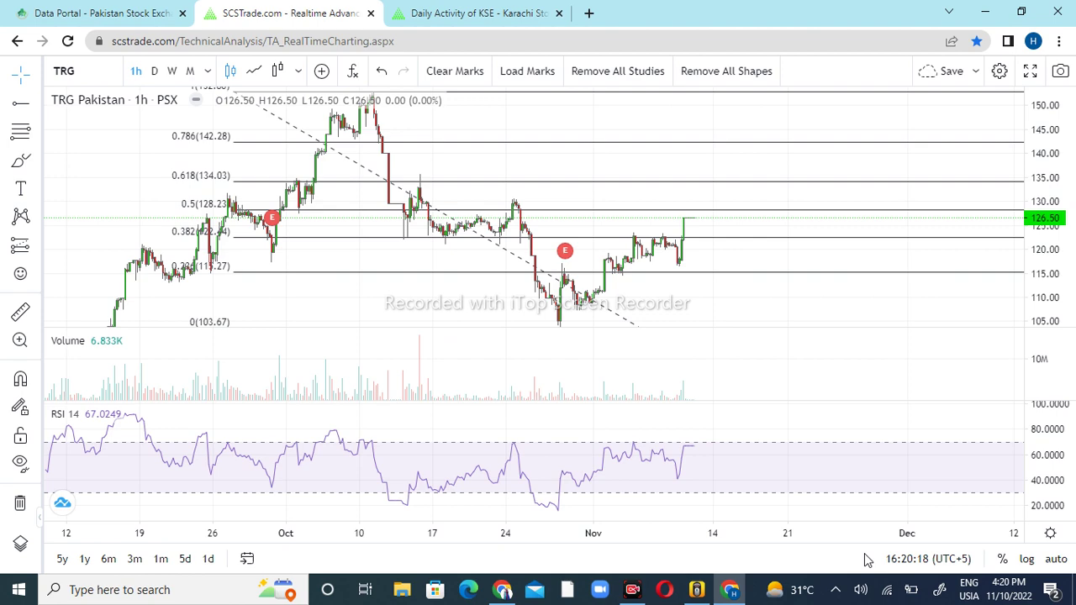
# Step: Place TRG horizontal rays at 128.16 and 133.95, then delete the Fibonacci retracement
pyautogui.click(18, 102)
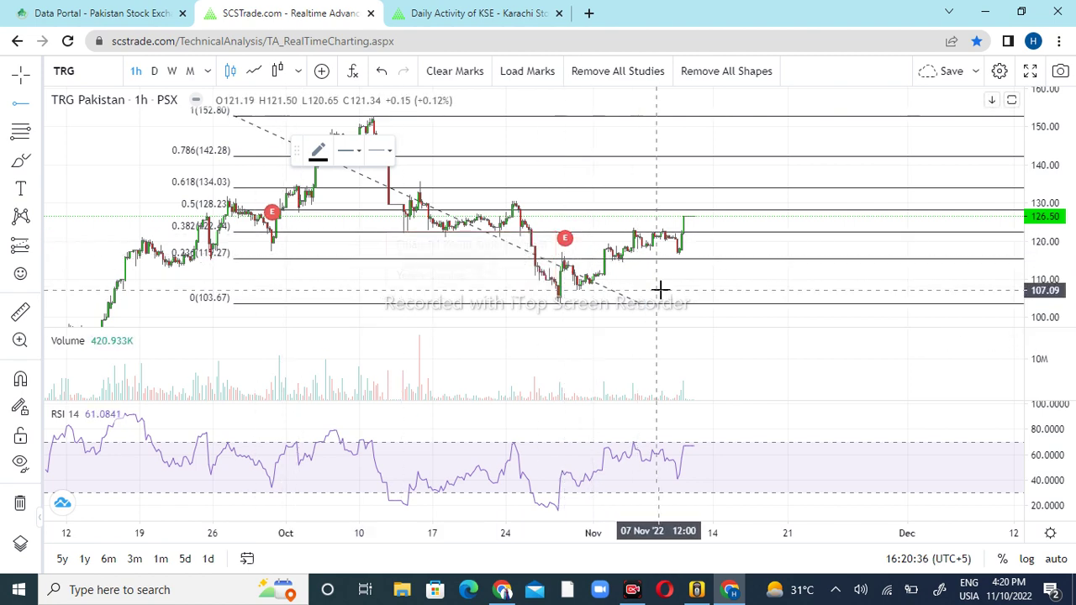
pyautogui.click(353, 208)
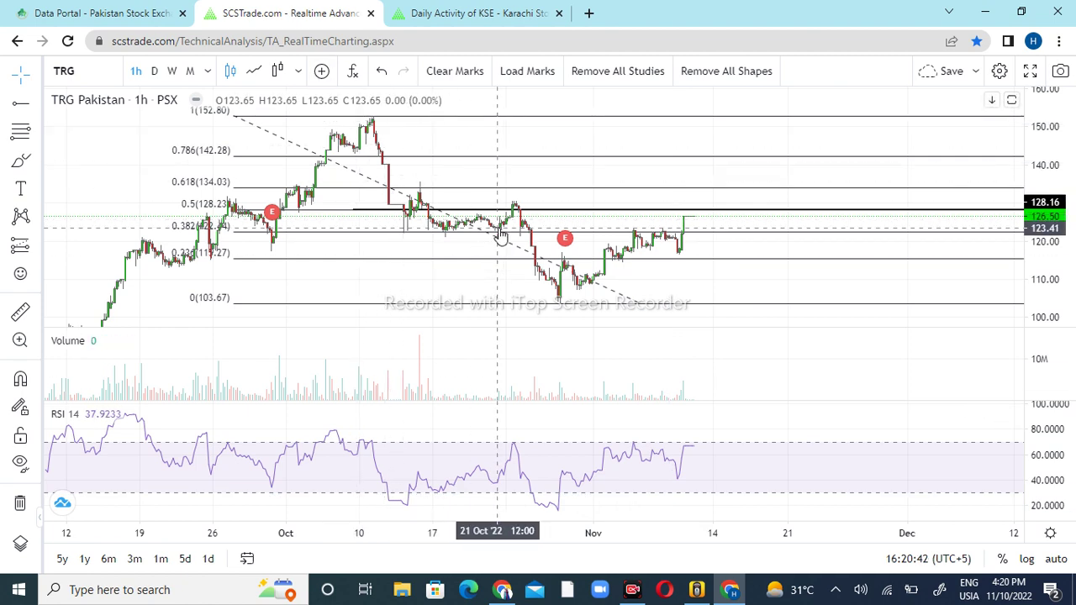
pyautogui.click(20, 102)
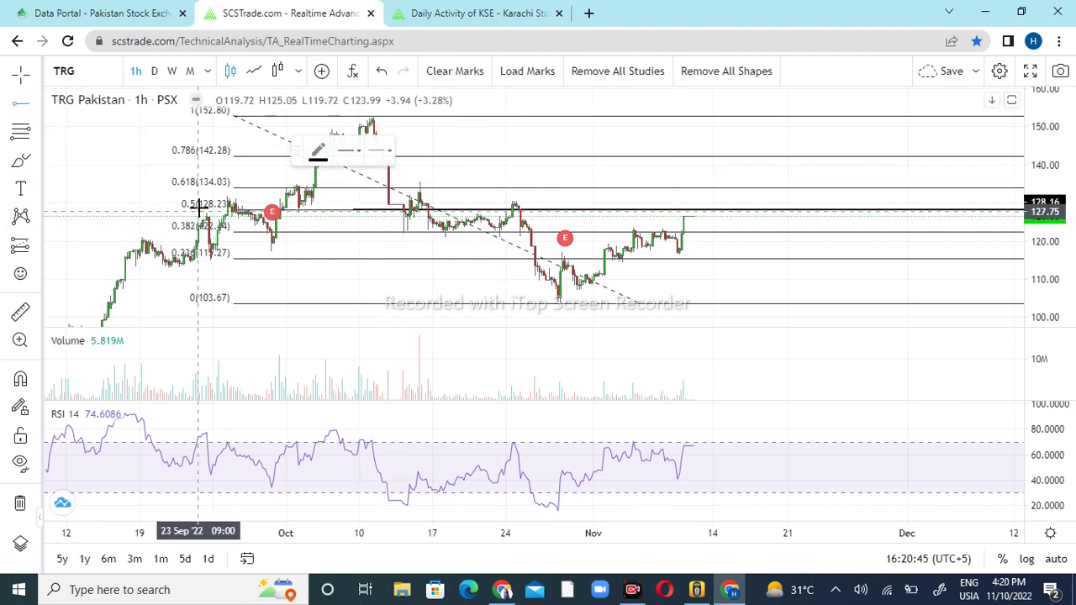
pyautogui.click(196, 186)
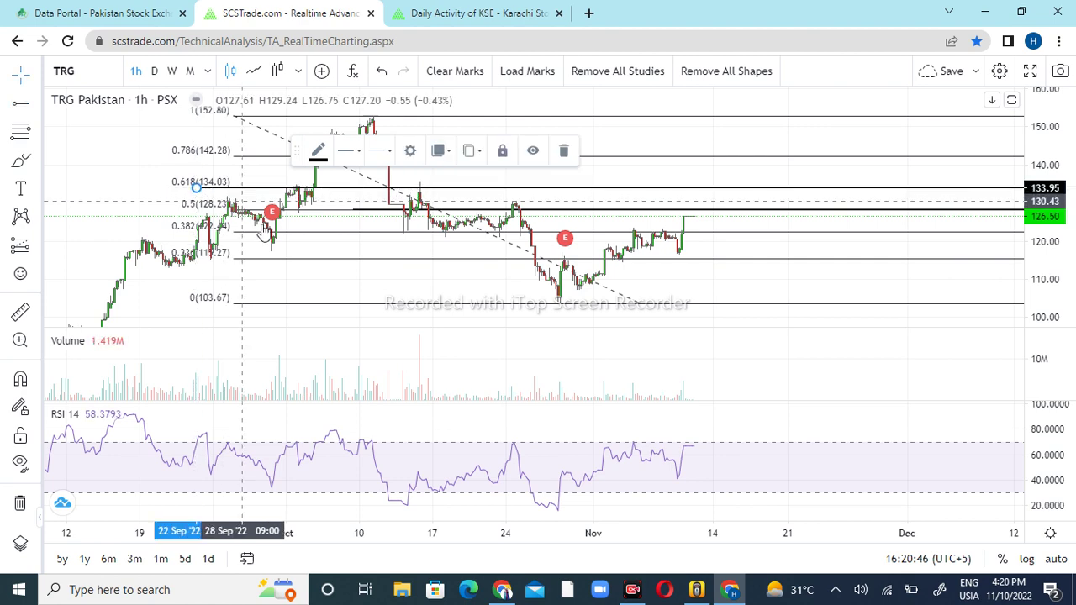
pyautogui.click(533, 151)
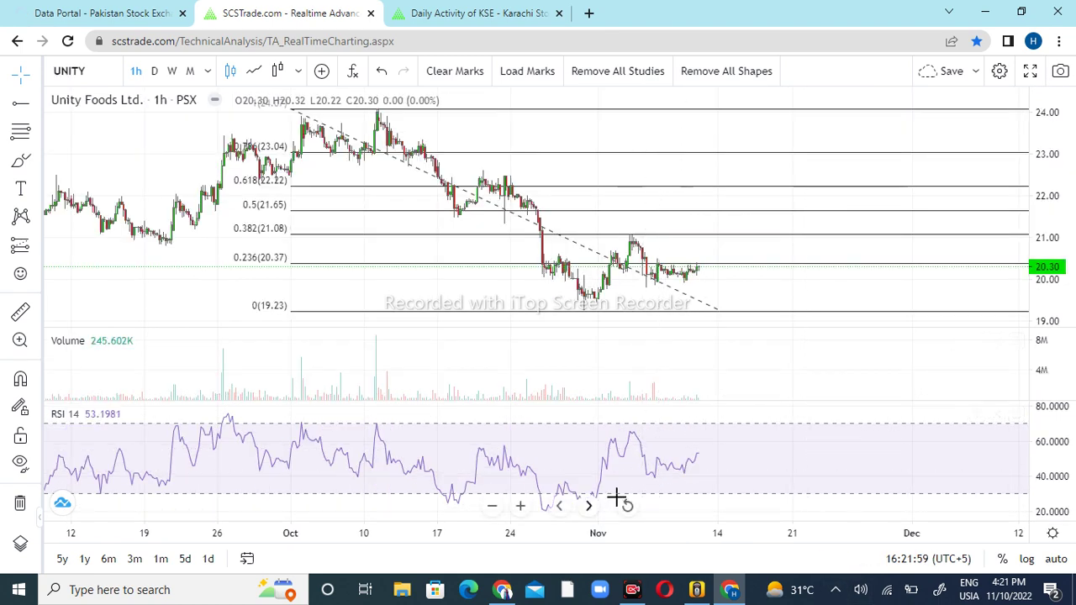
# Step: Reset the UNITY chart to the latest bars and zoom onto recent October–November prices
pyautogui.click(624, 507)
pyautogui.moveTo(778, 276)
pyautogui.mouseDown()
pyautogui.moveTo(580, 178)
pyautogui.moveTo(574, 192)
pyautogui.mouseUp()
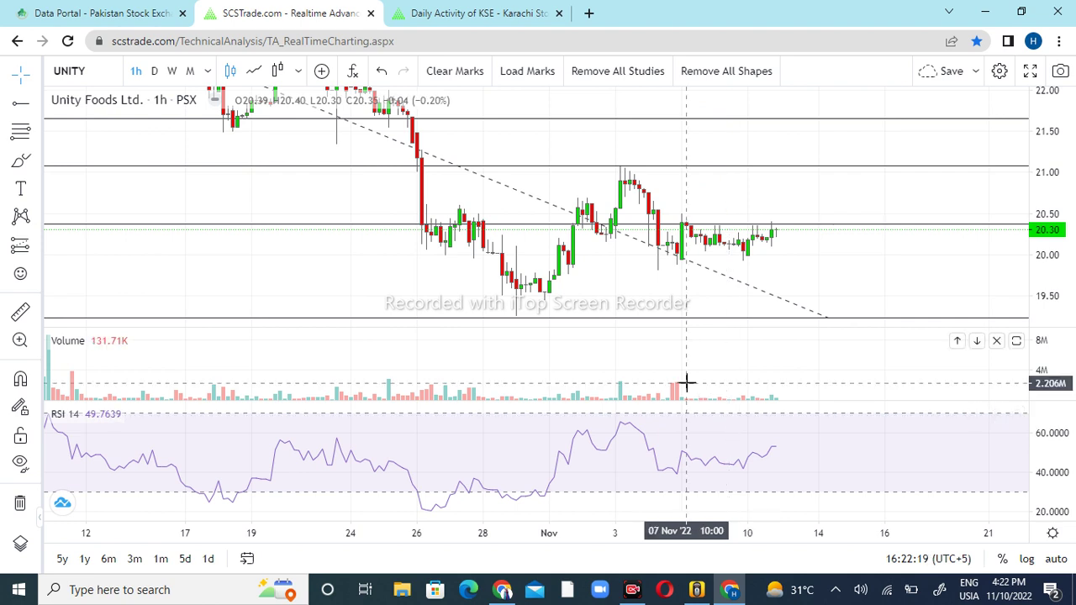
# Step: Draw UNITY horizontal lines at 19.90, 21.10, 21.68 and 22.22
pyautogui.click(22, 101)
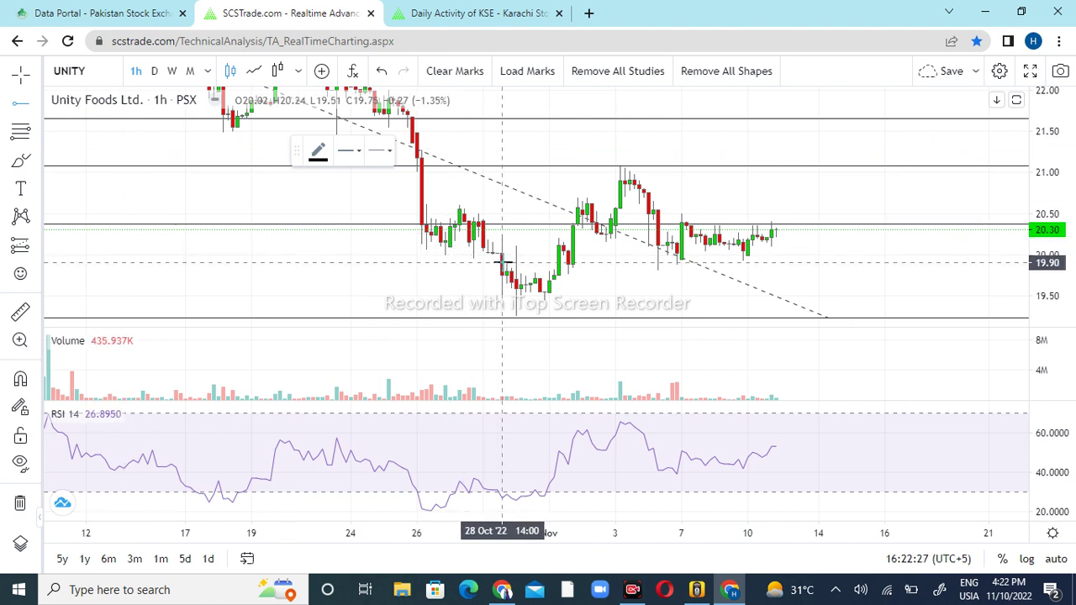
pyautogui.click(509, 262)
pyautogui.click(588, 224)
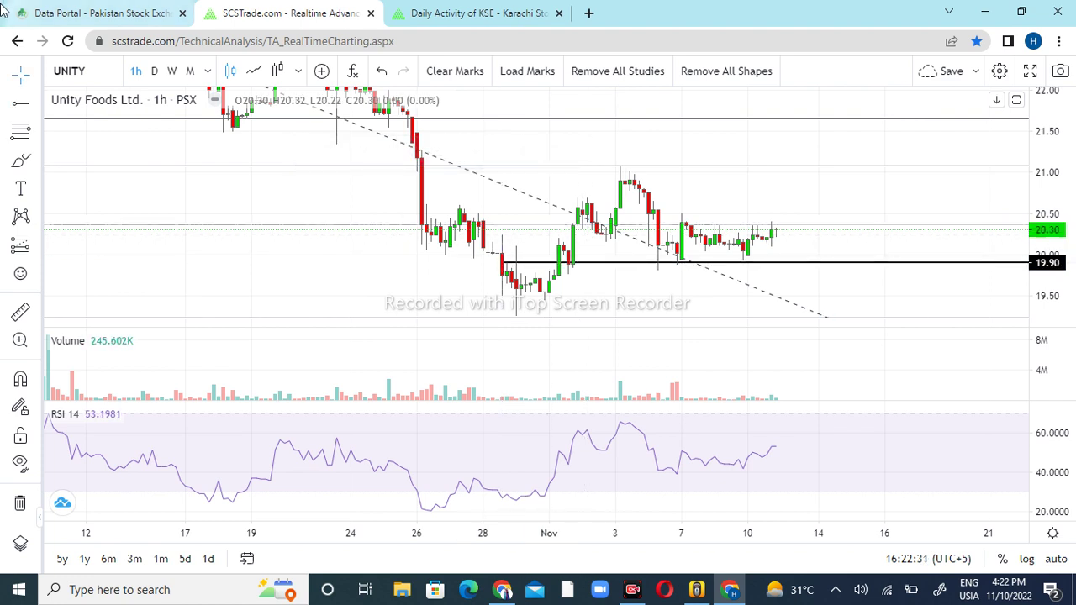
pyautogui.click(536, 164)
pyautogui.click(620, 116)
pyautogui.scroll(-2, 1060, 142)
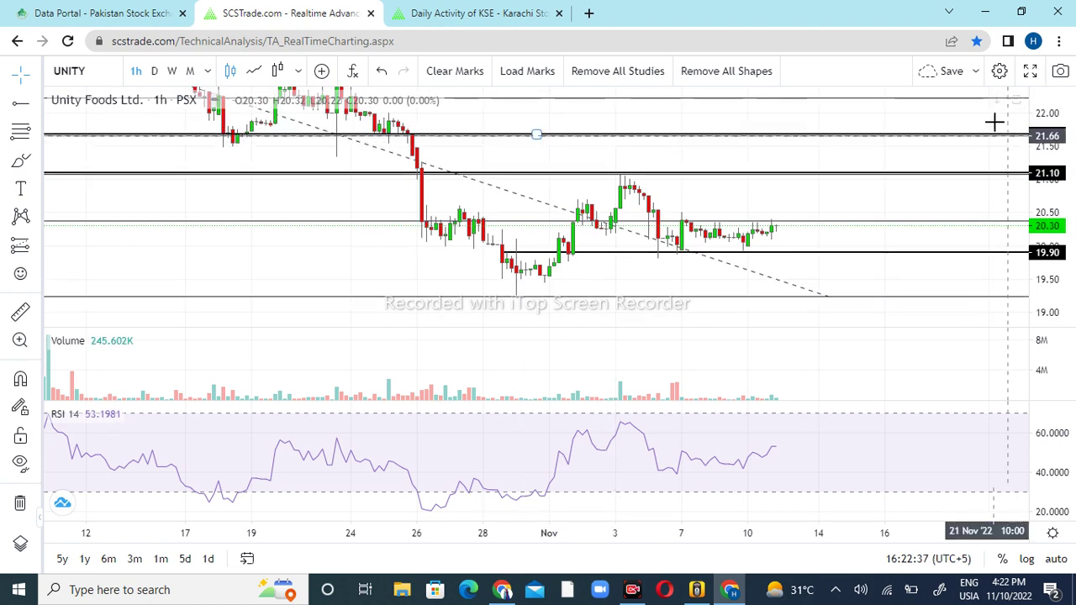
pyautogui.click(942, 100)
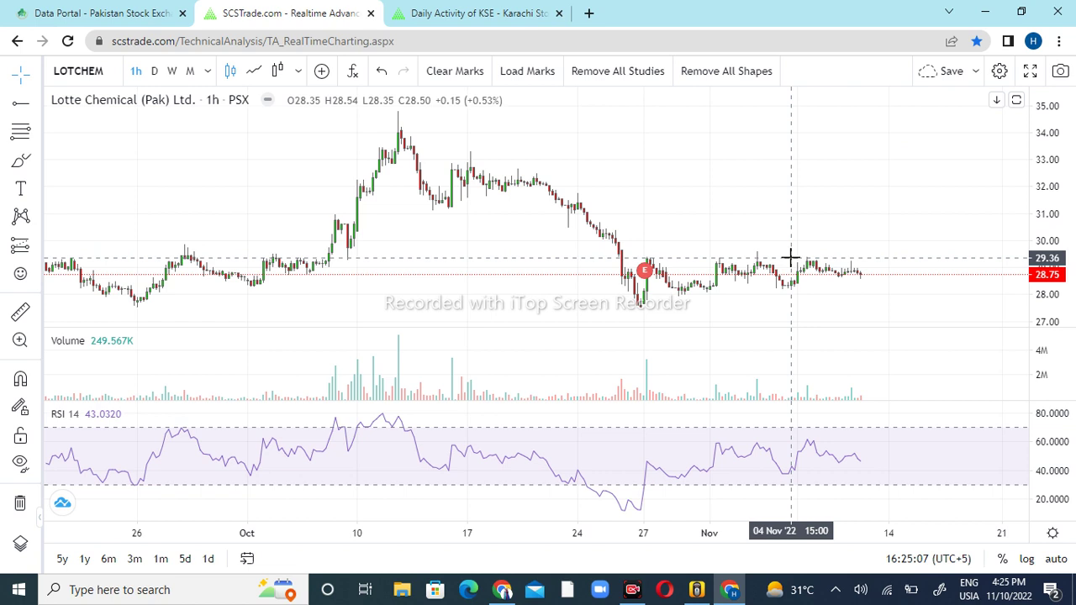
# Step: Place a horizontal resistance line at 29.36 on the Lotte Chemical chart
pyautogui.click(790, 257)
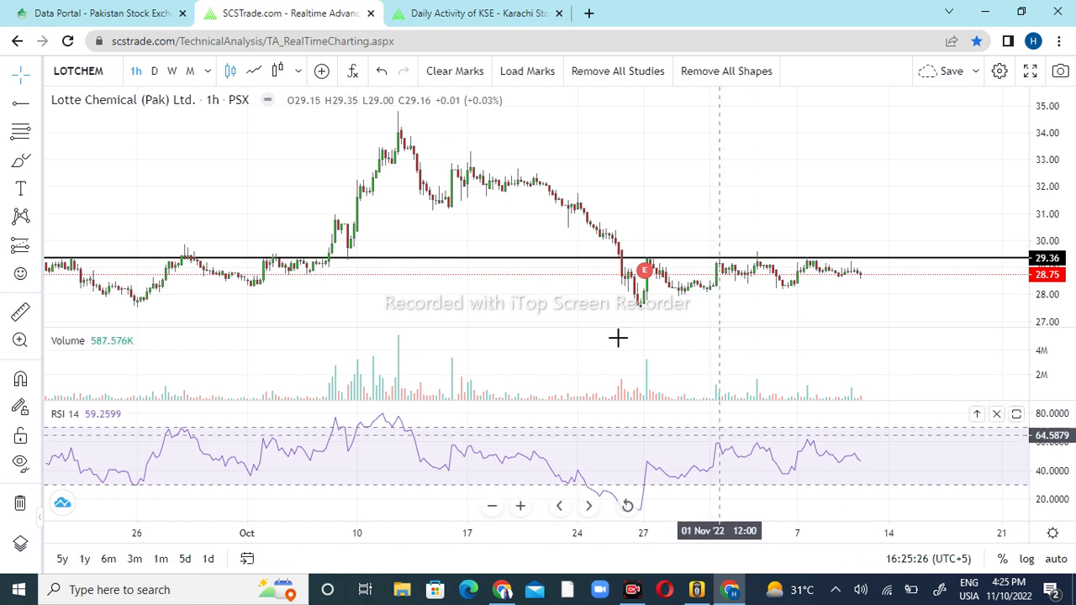
# Step: Add LOTCHEM resistance rays at 30.23, 31.14, 32.10 and support lines at 28.04, 27.52
pyautogui.click(20, 102)
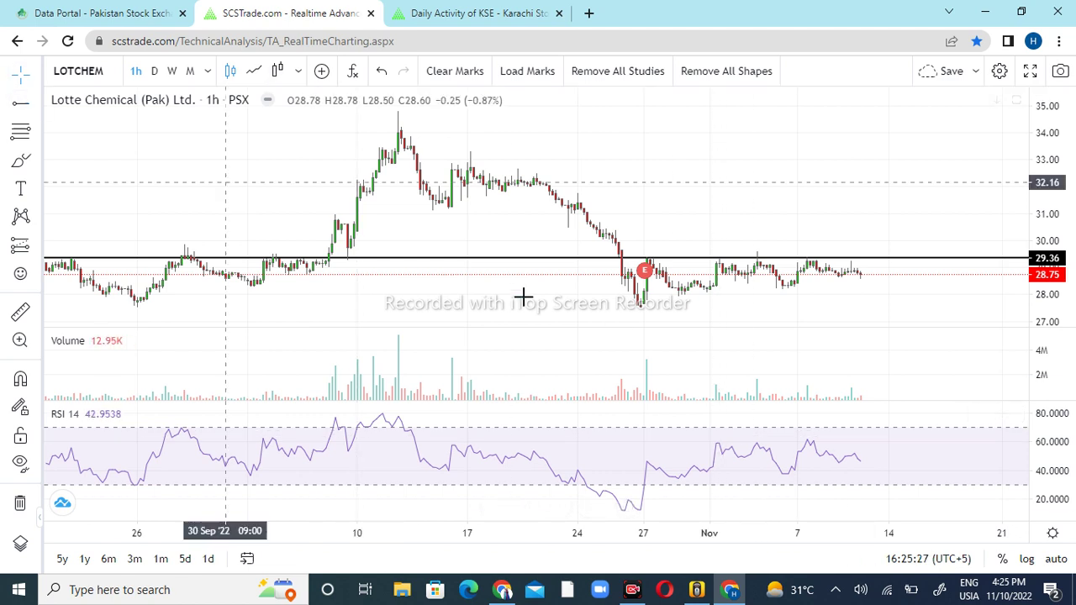
pyautogui.click(532, 235)
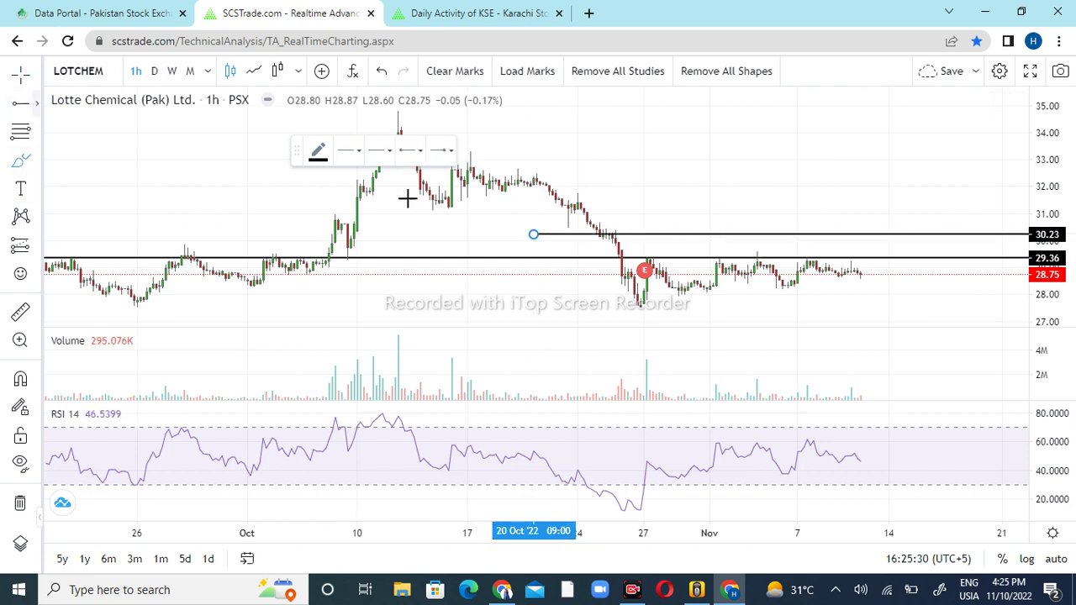
pyautogui.click(460, 209)
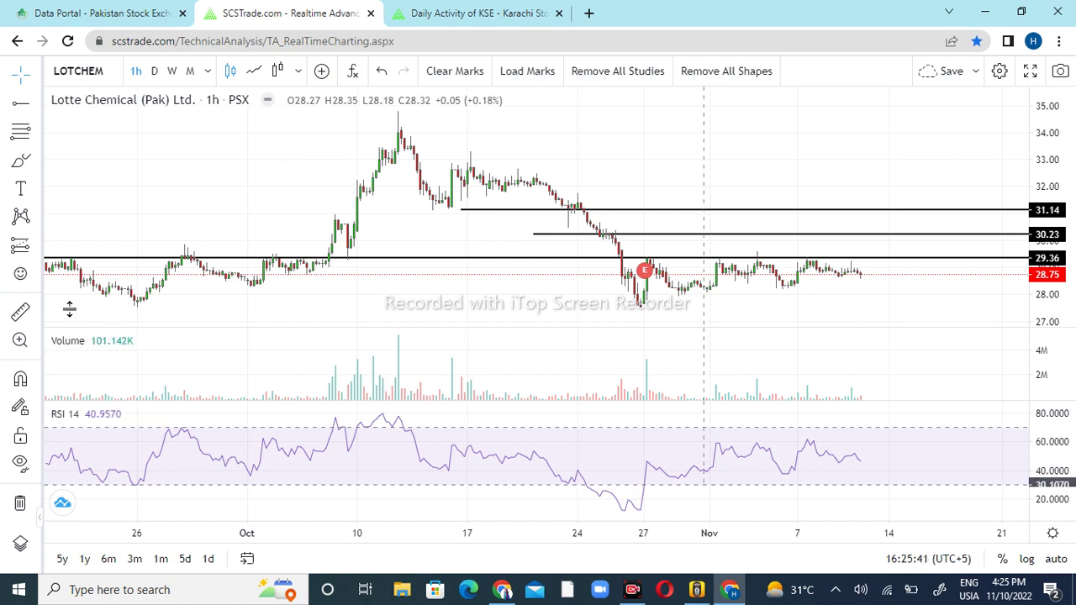
pyautogui.click(316, 183)
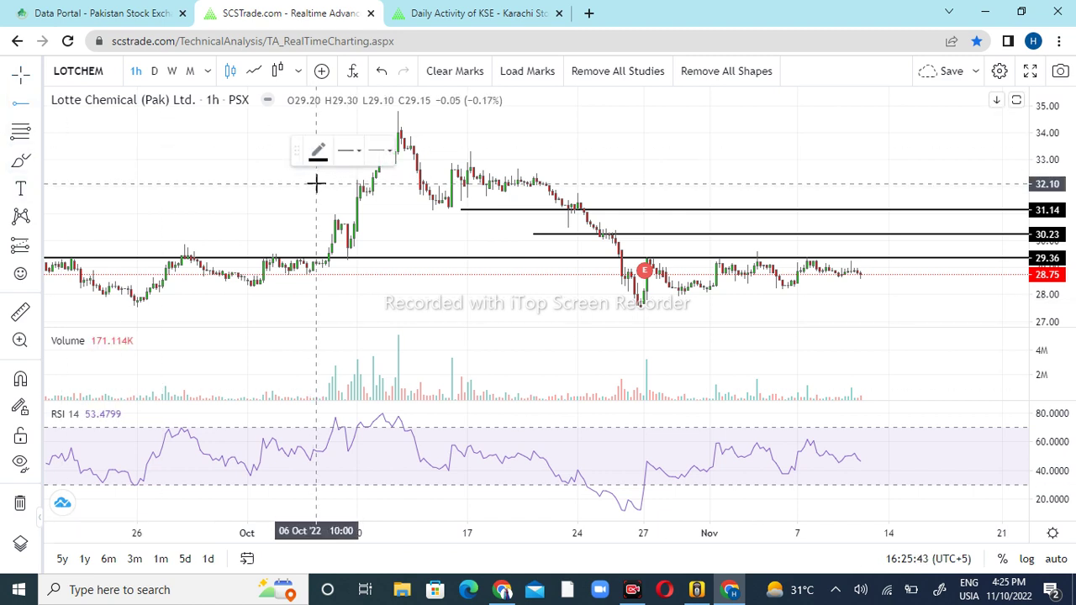
pyautogui.click(717, 143)
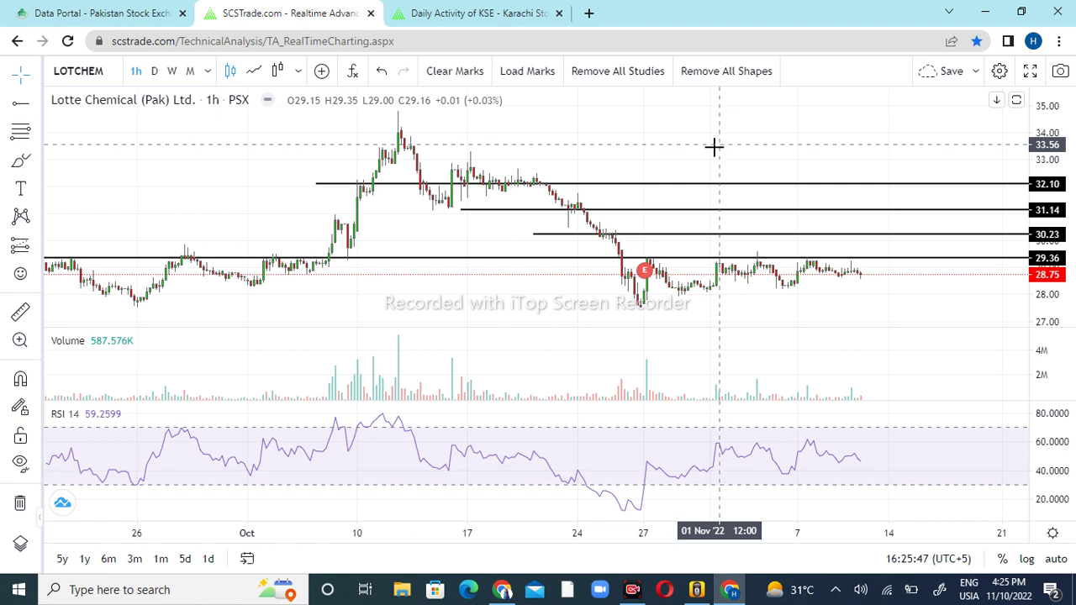
pyautogui.click(745, 293)
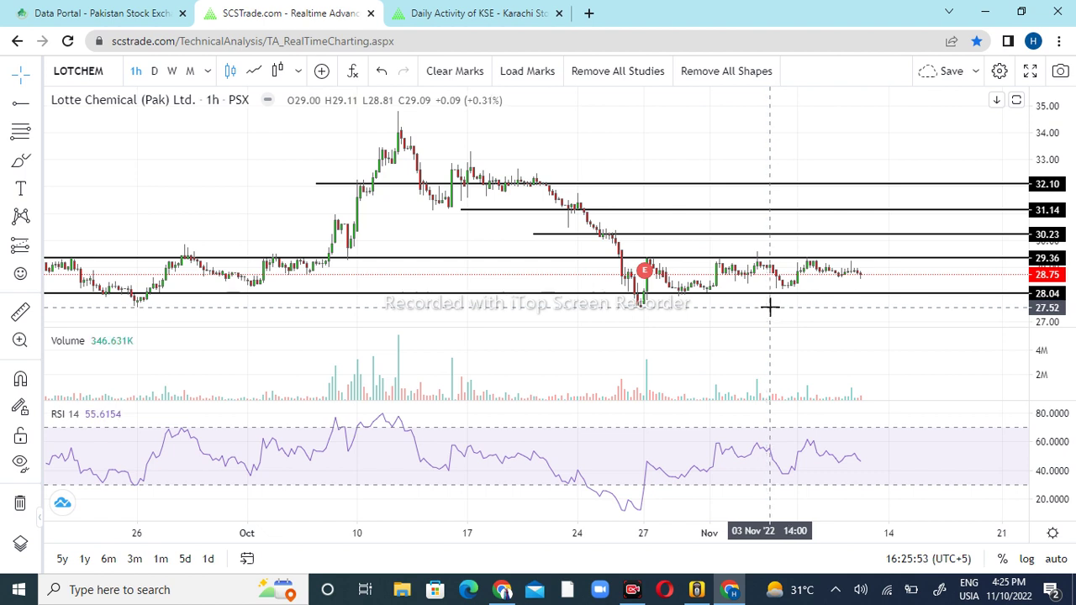
pyautogui.click(769, 308)
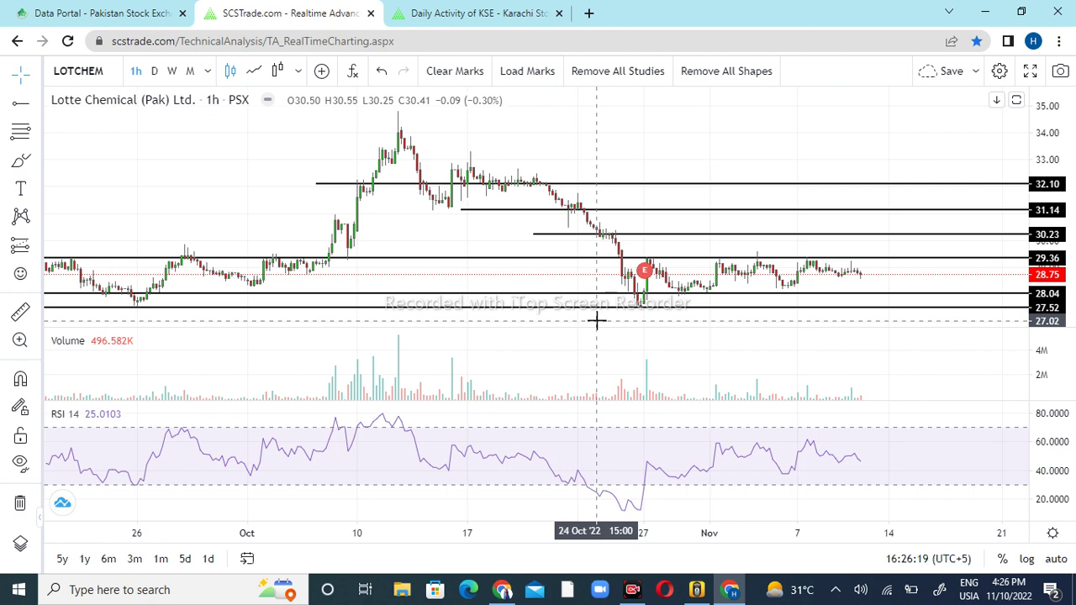
# Step: Switch to the PSX Data Portal market summary showing KSE100 at 42,901.27
pyautogui.click(162, 8)
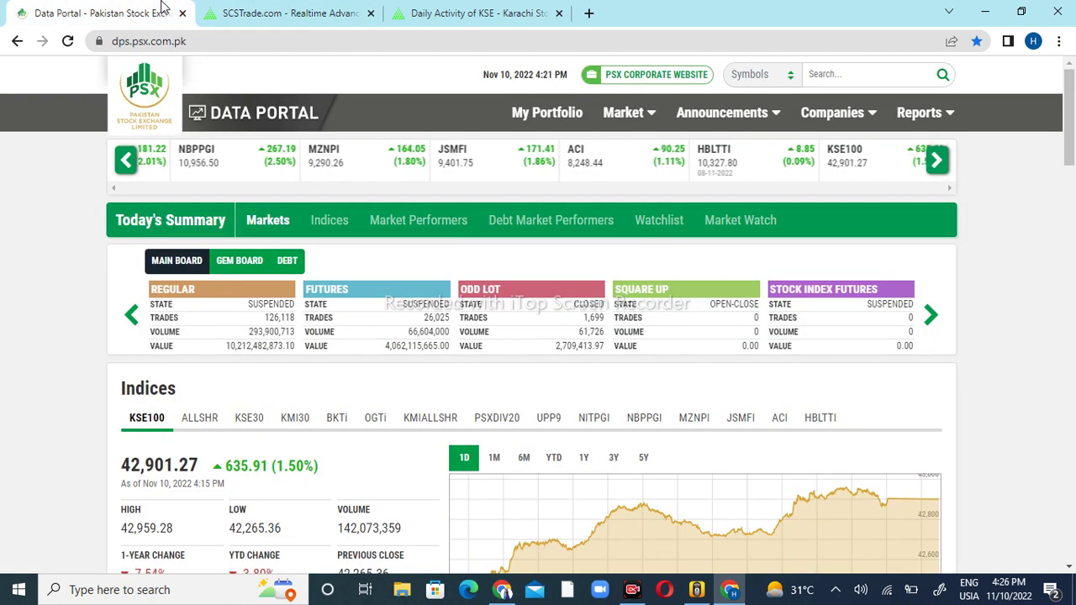